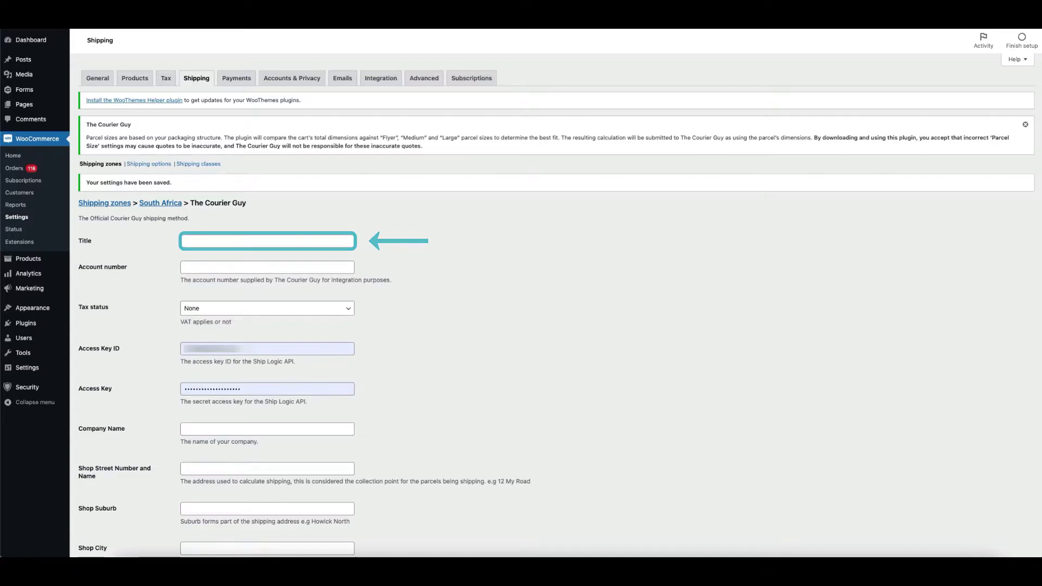
- Title the method 'The Courier Guy' and autofill the saved account number
click(216, 241)
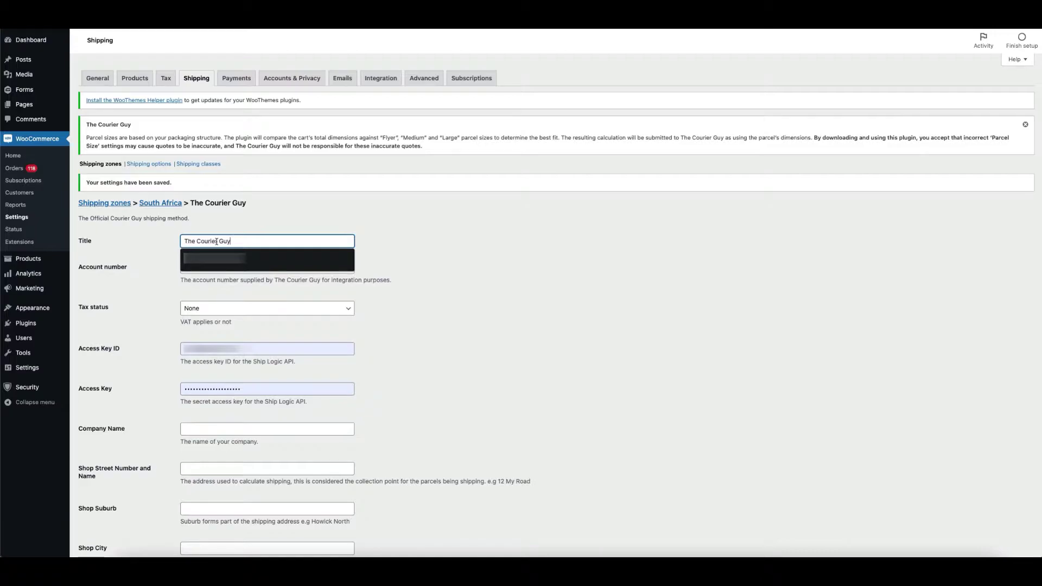
click(441, 263)
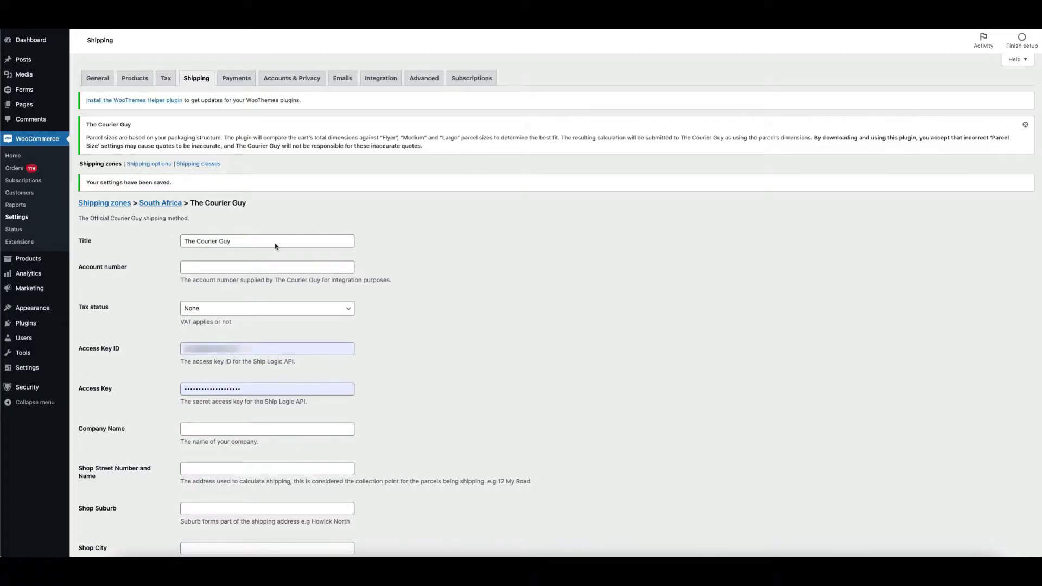
click(246, 267)
key(Down)
key(Return)
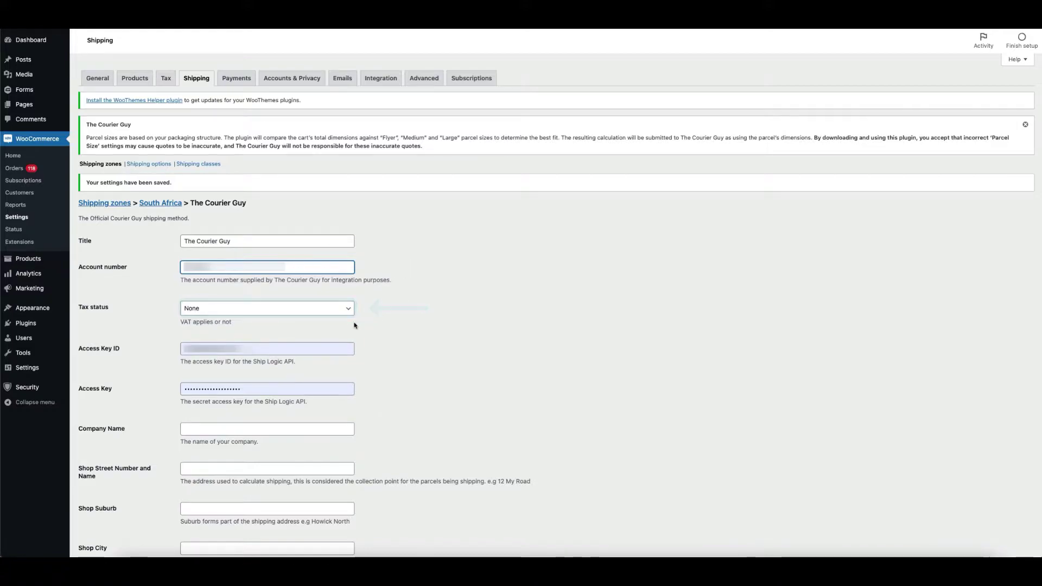
- Set Tax status to Taxable and autofill the Access Key ID and Access Key fields
click(329, 308)
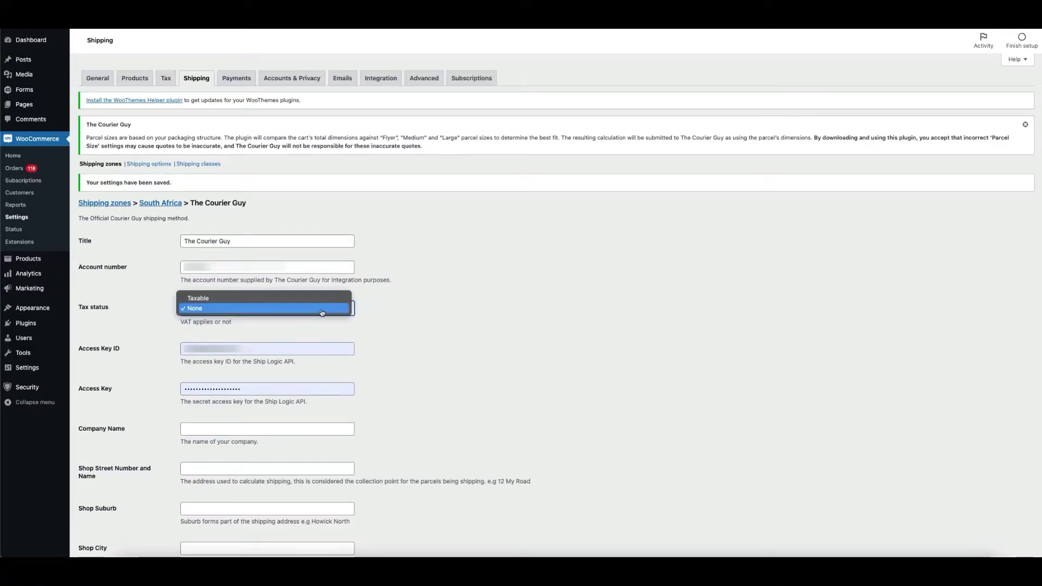
click(312, 299)
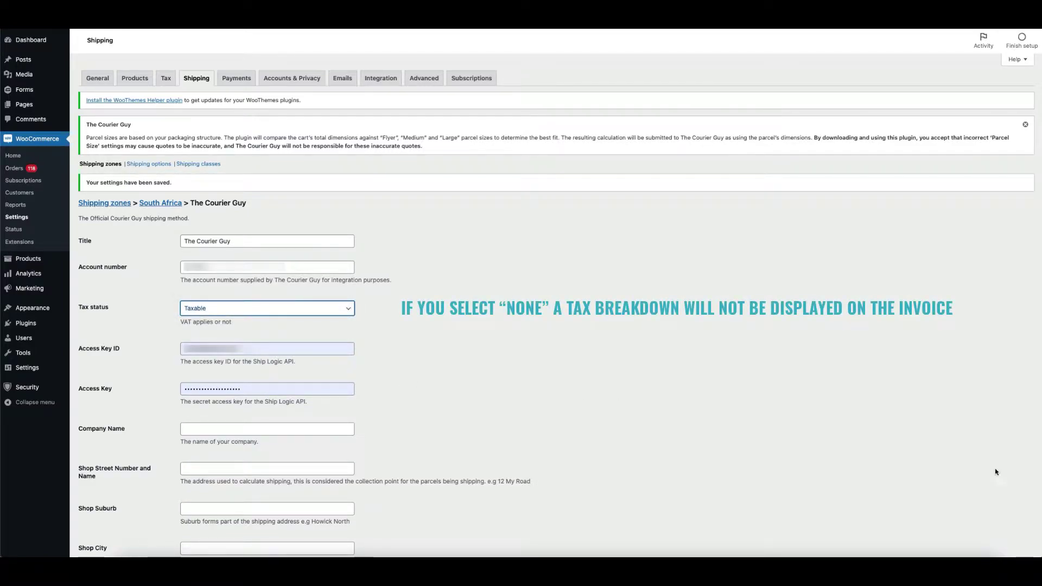
click(212, 350)
click(228, 372)
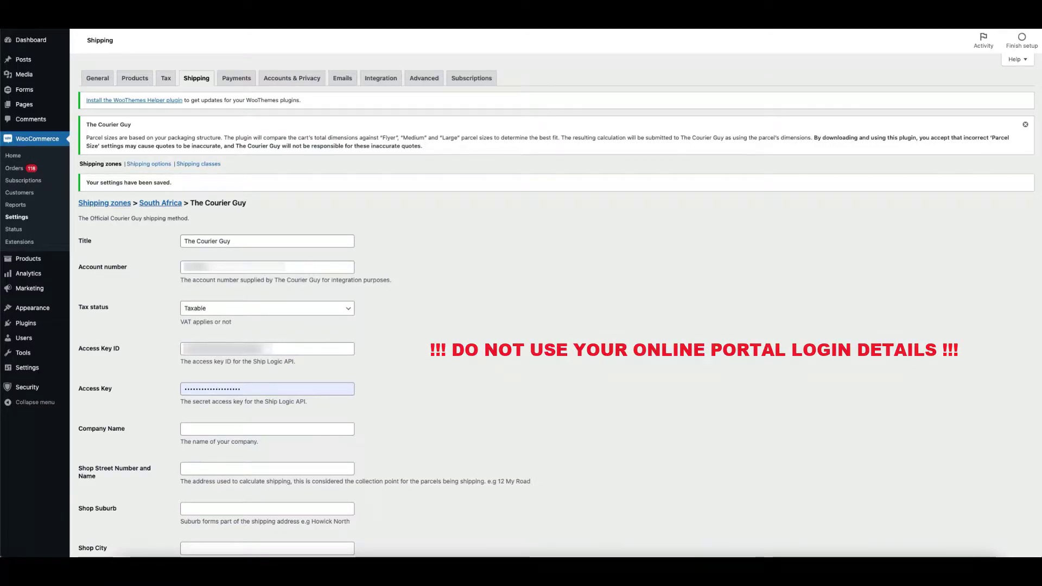
- Paste the full saved key into the Access Key field
click(212, 389)
key(ctrl+v)
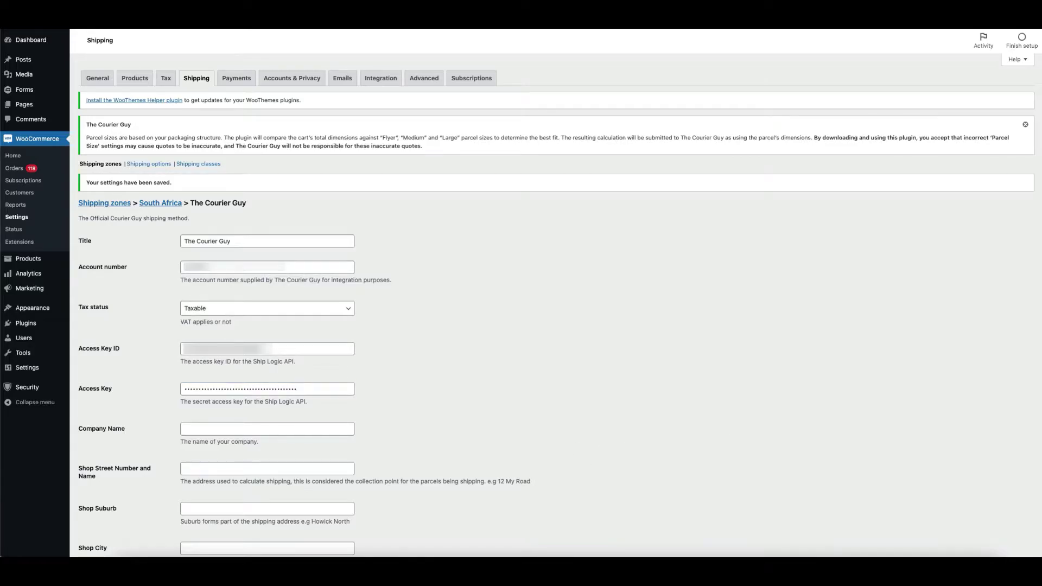
scroll(330, 435, down, 5)
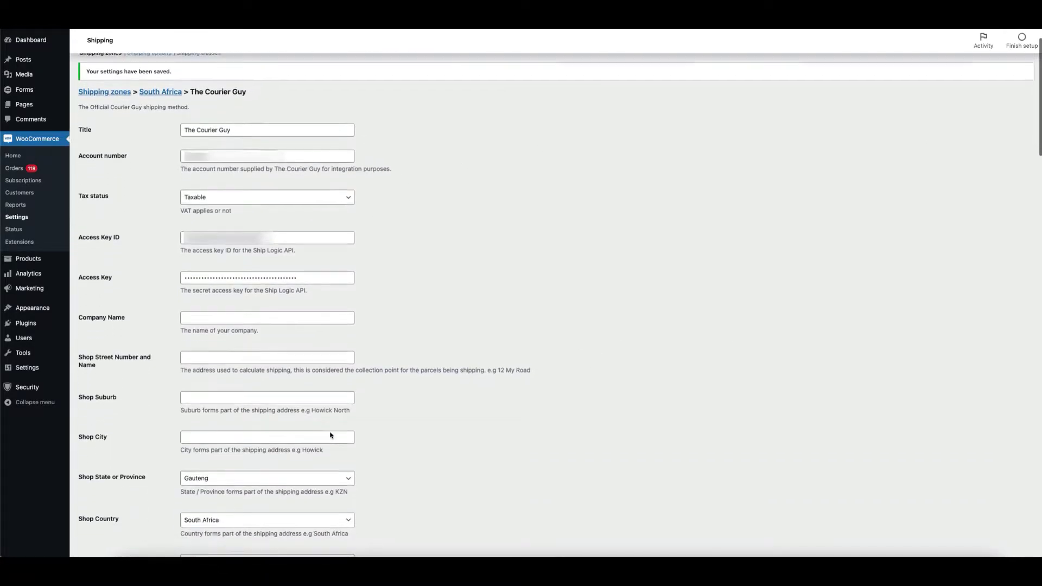
scroll(330, 436, down, 3)
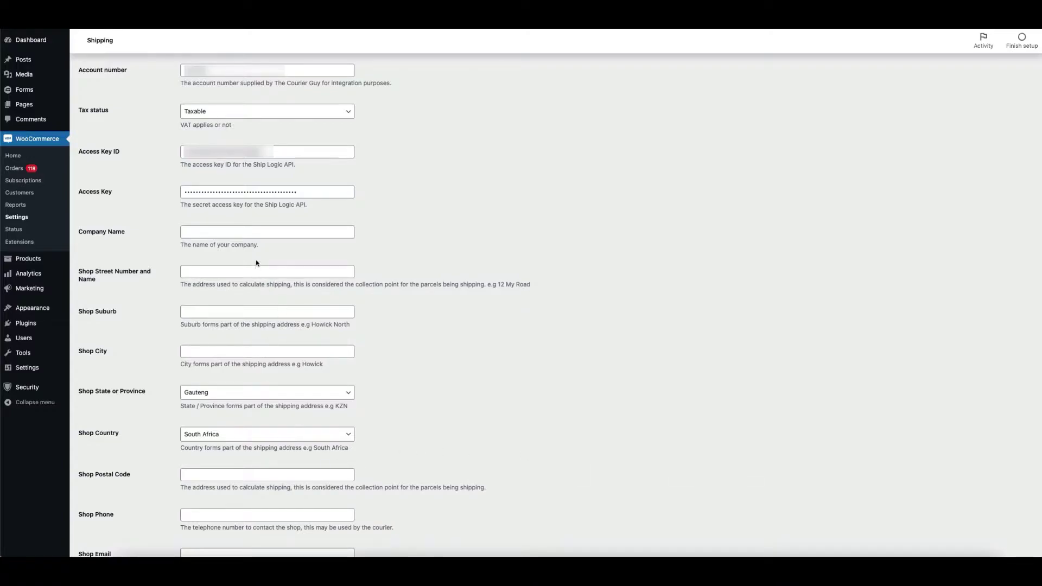
- Set Company Name to 'App Inlet (Pty) Ltd' from the saved suggestion
click(232, 230)
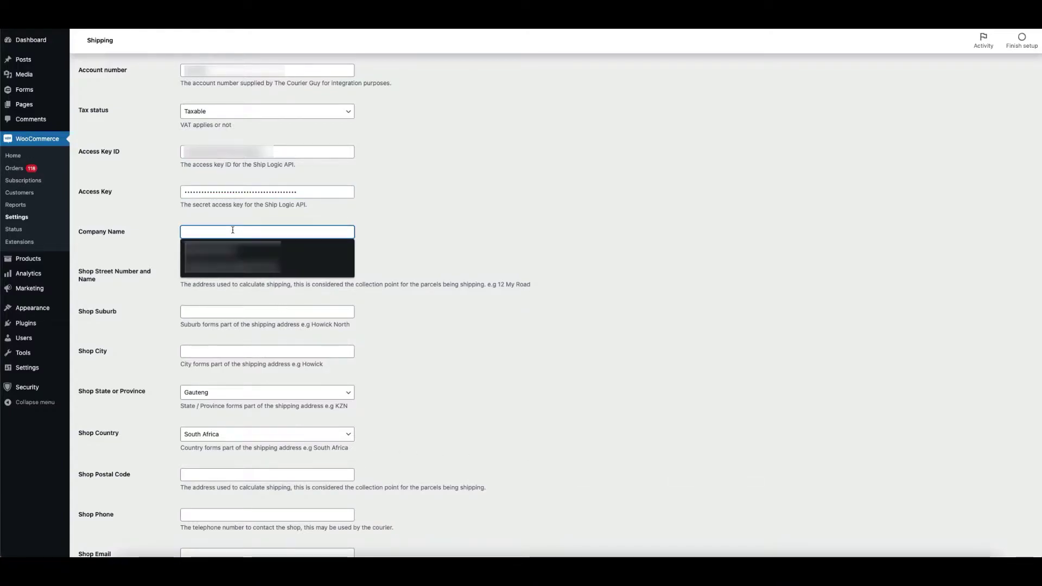
key(Down)
key(Return)
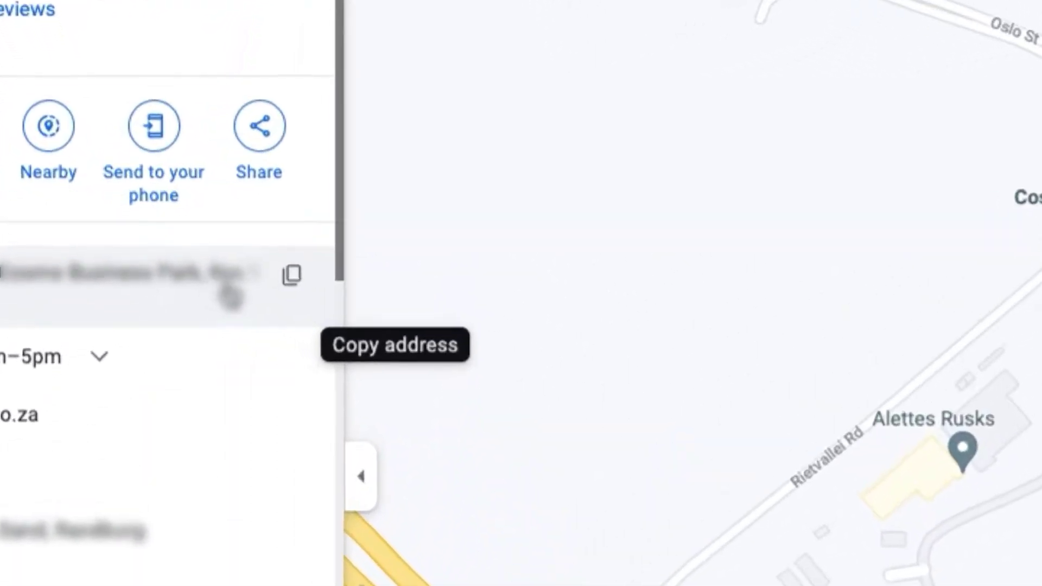
- Copy the address of The Courier Guy Johannesburg listing in Google Maps
click(409, 321)
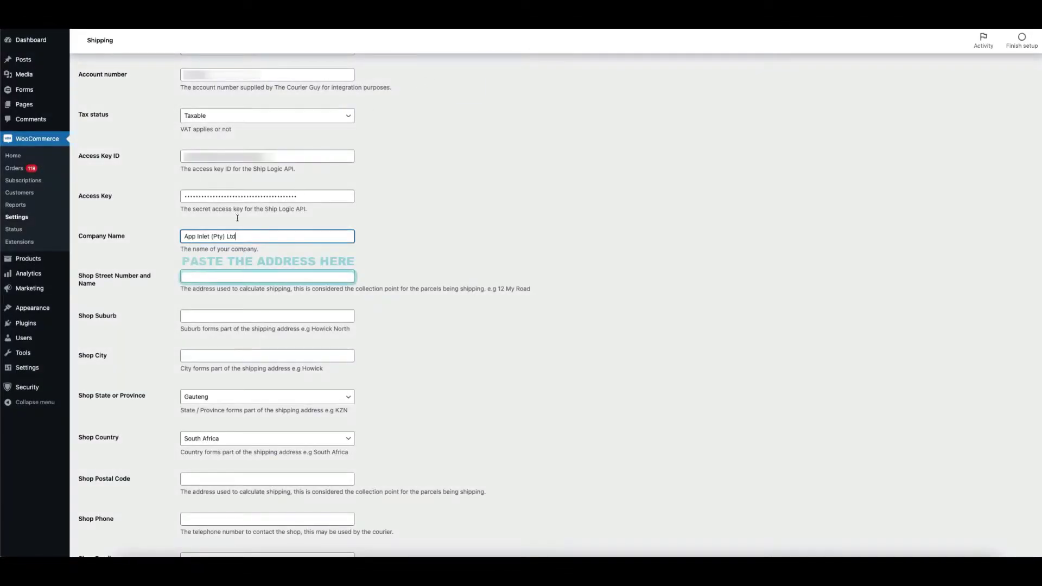
- Paste the copied address into Shop Street and move its suburb part into Shop Suburb
click(204, 276)
key(ctrl+v)
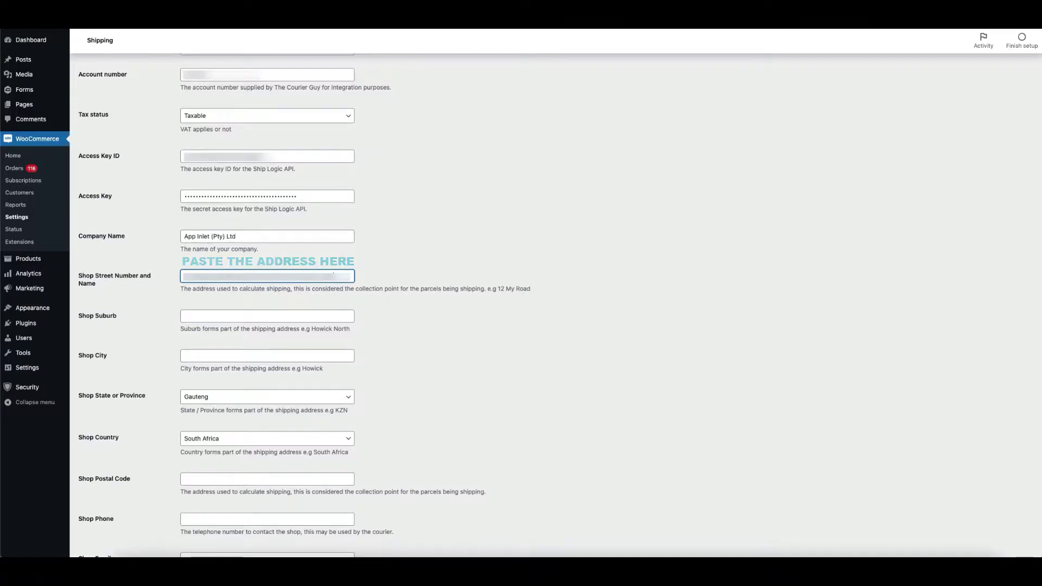
drag(226, 277, 287, 278)
key(ctrl+x)
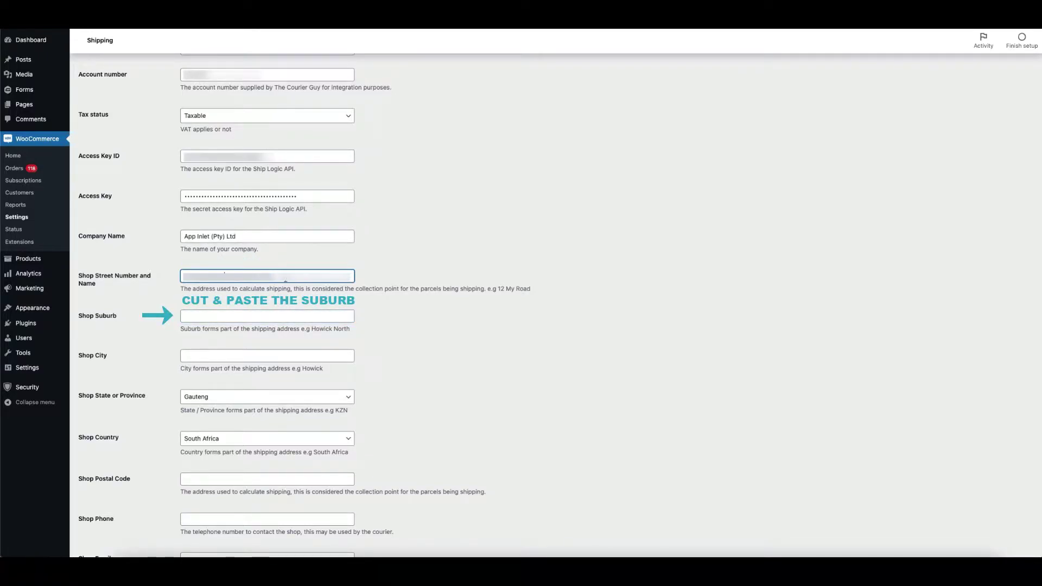
click(260, 315)
key(ctrl+v)
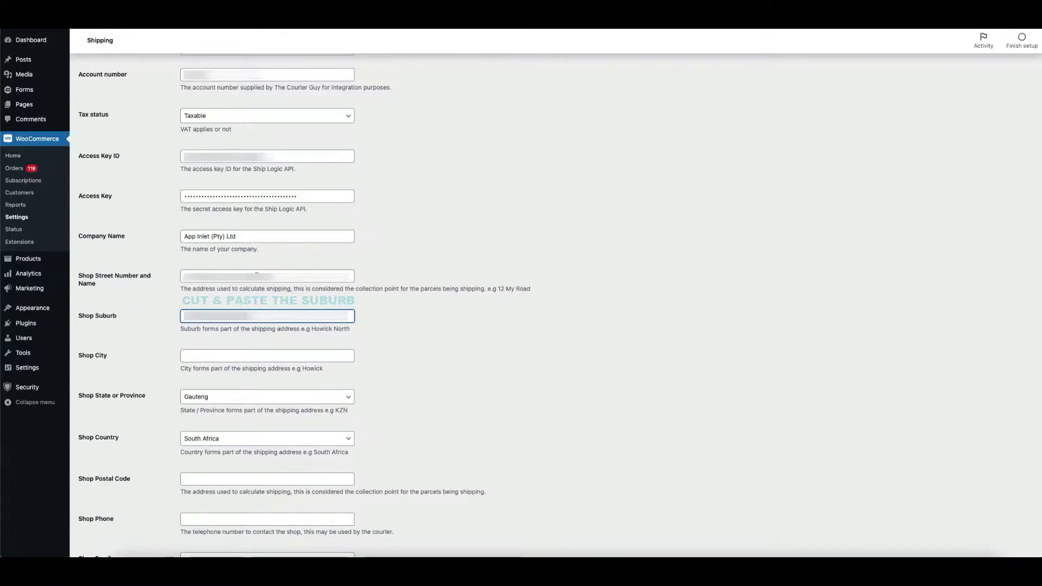
- Set Shop City to Johannesburg and trim the city and leftover text from Shop Street
click(256, 273)
drag(256, 273, 234, 273)
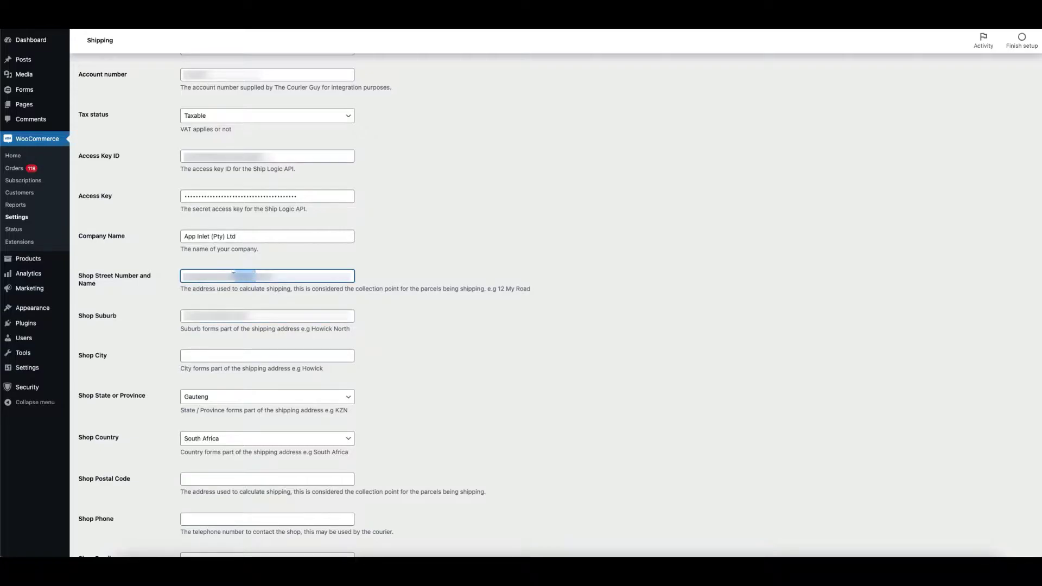
key(ctrl+x)
click(204, 356)
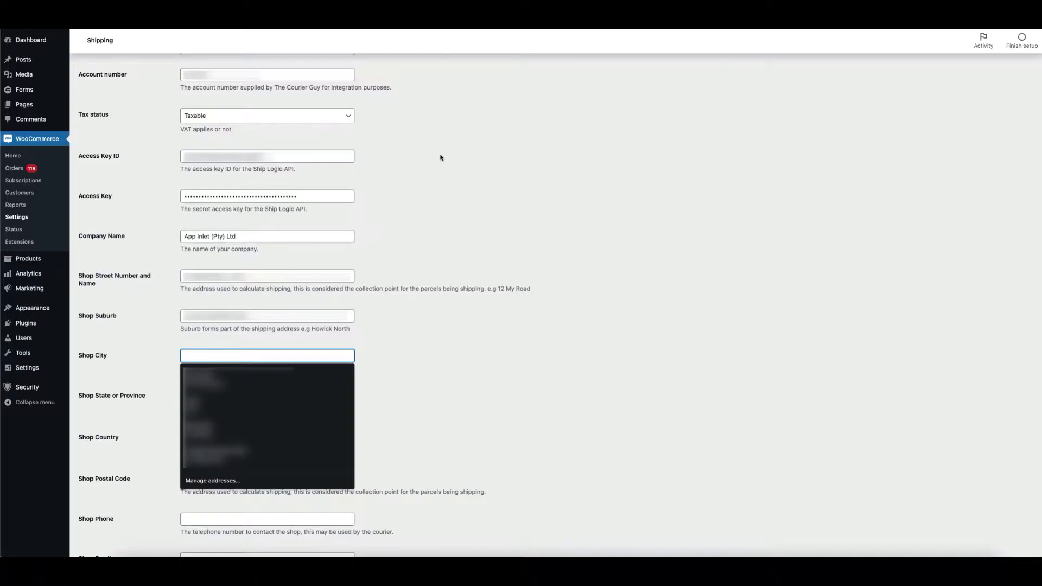
text(Jo)
key(Down)
key(Return)
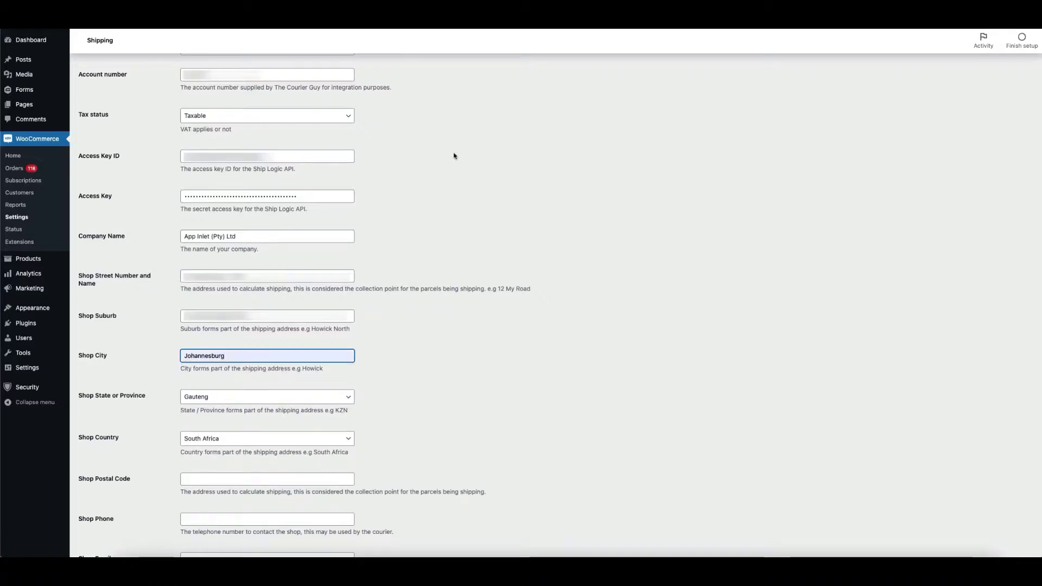
click(243, 275)
drag(243, 275, 232, 275)
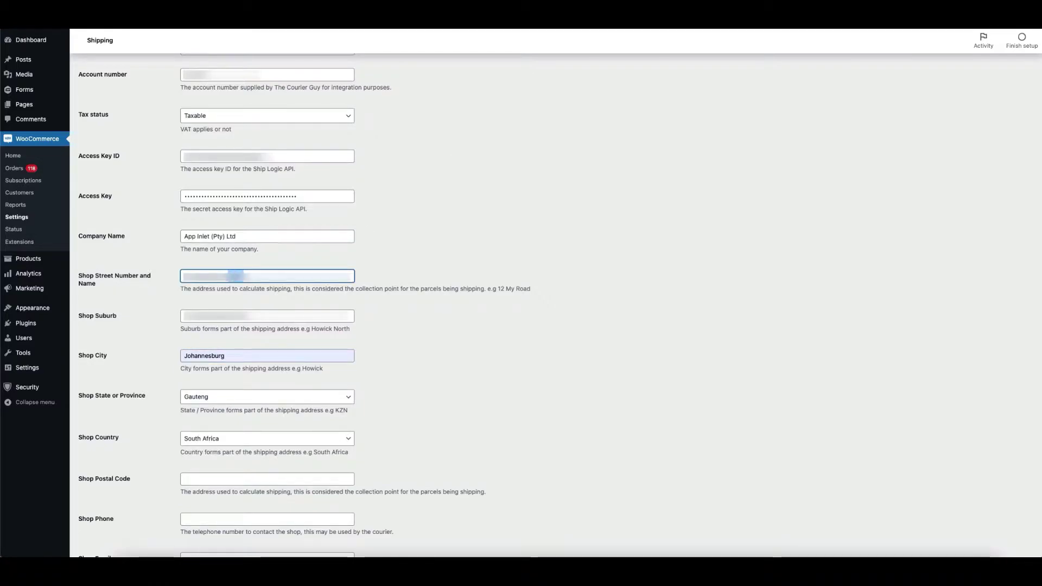
key(BackSpace)
- Fill Shop Postal Code with 2163, removing the stray comma and space
click(210, 479)
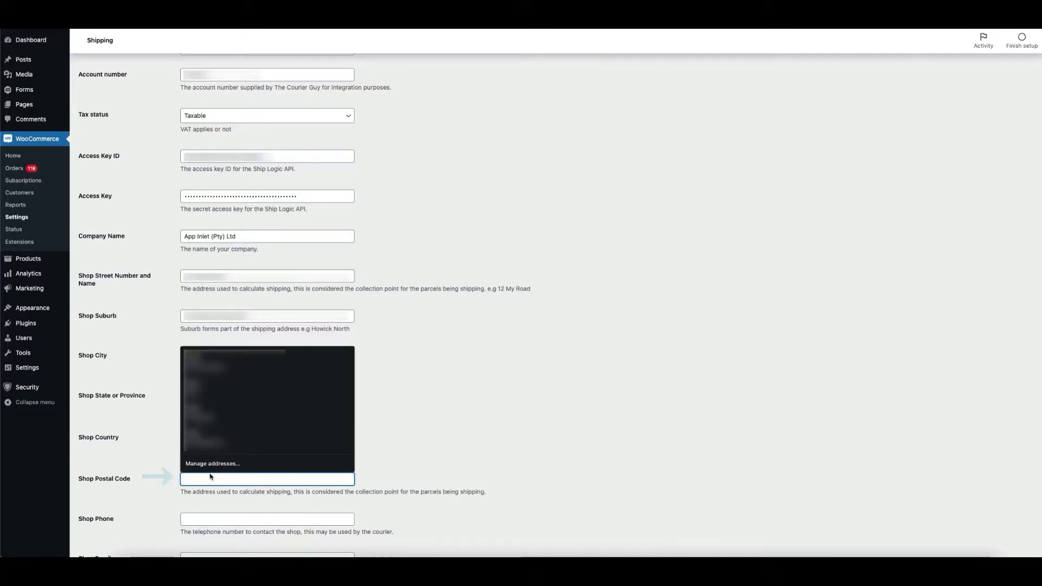
key(ctrl+v)
key(Home)
key(Delete)
key(Delete)
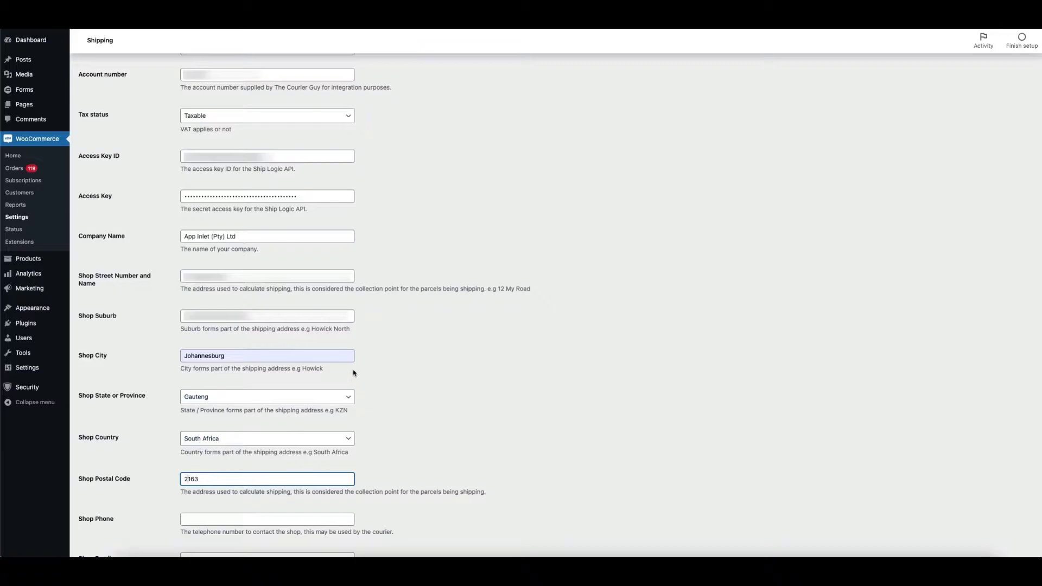
scroll(357, 372, down, 2)
key(Right)
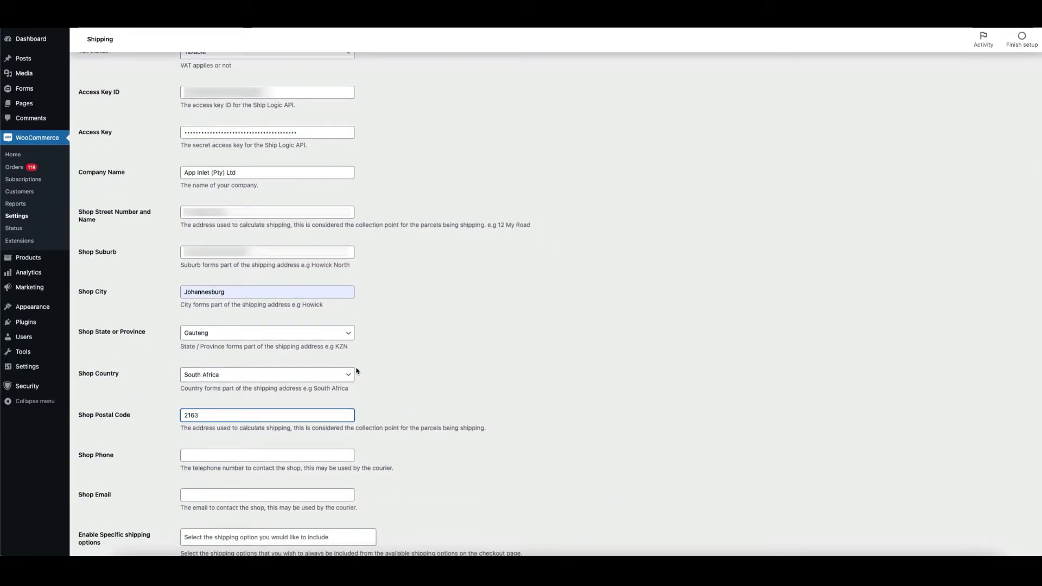
scroll(357, 372, down, 2)
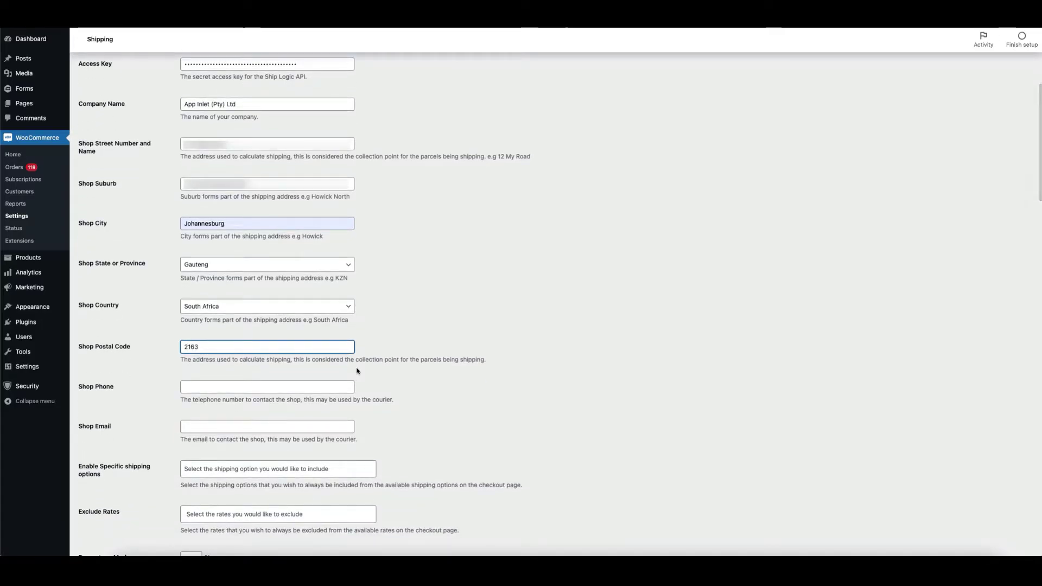
scroll(357, 371, down, 2)
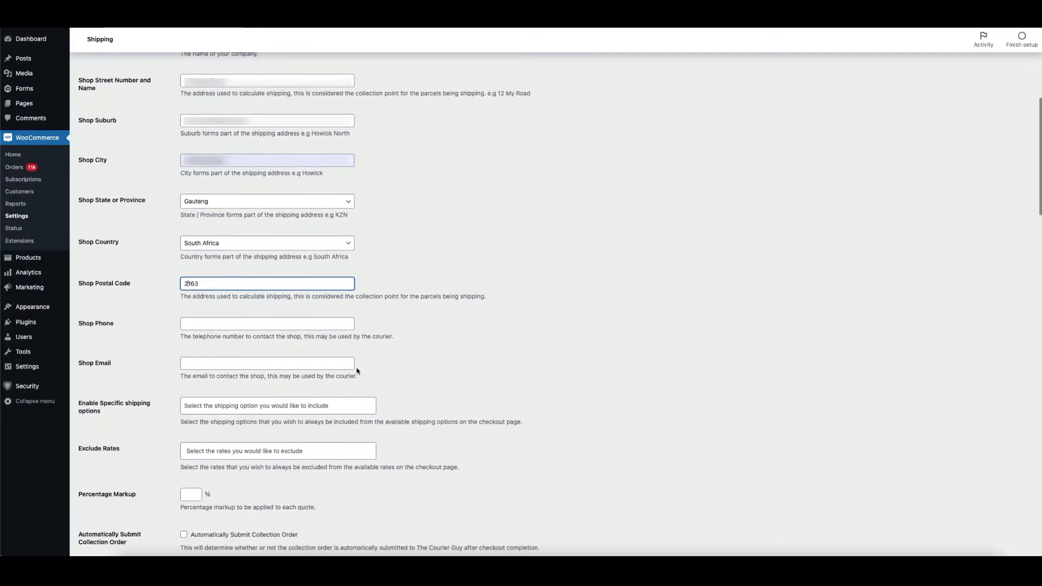
scroll(357, 372, down, 2)
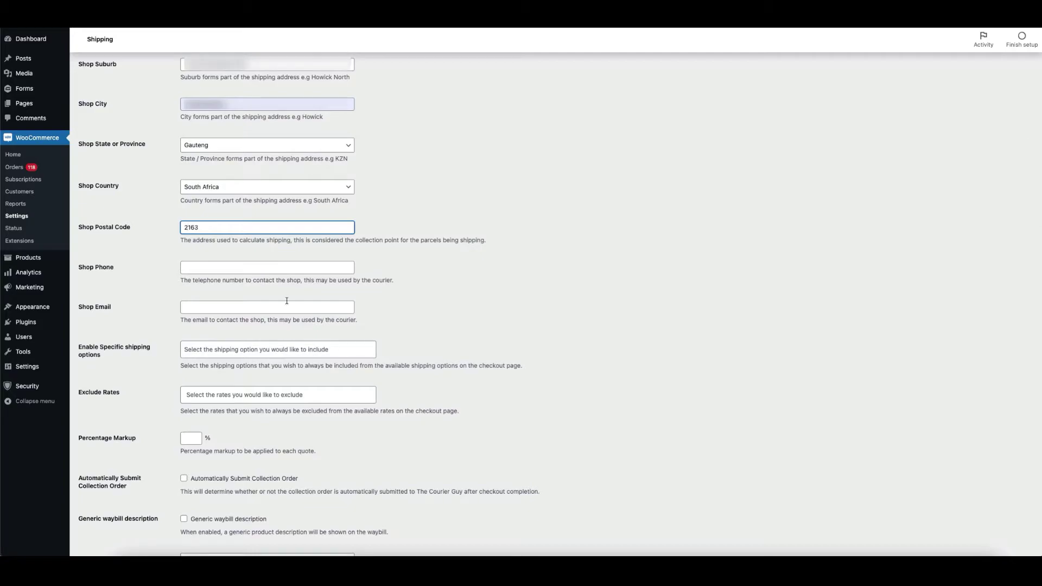
- Enter the shop phone number and the shop contact e-mail address
click(271, 267)
key(Down)
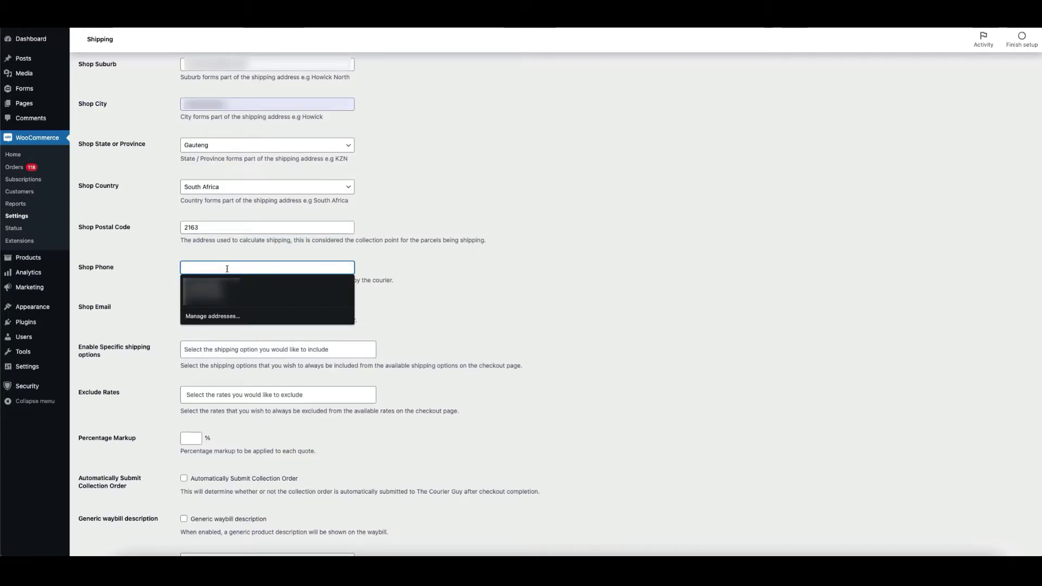
text(1234567890)
click(472, 313)
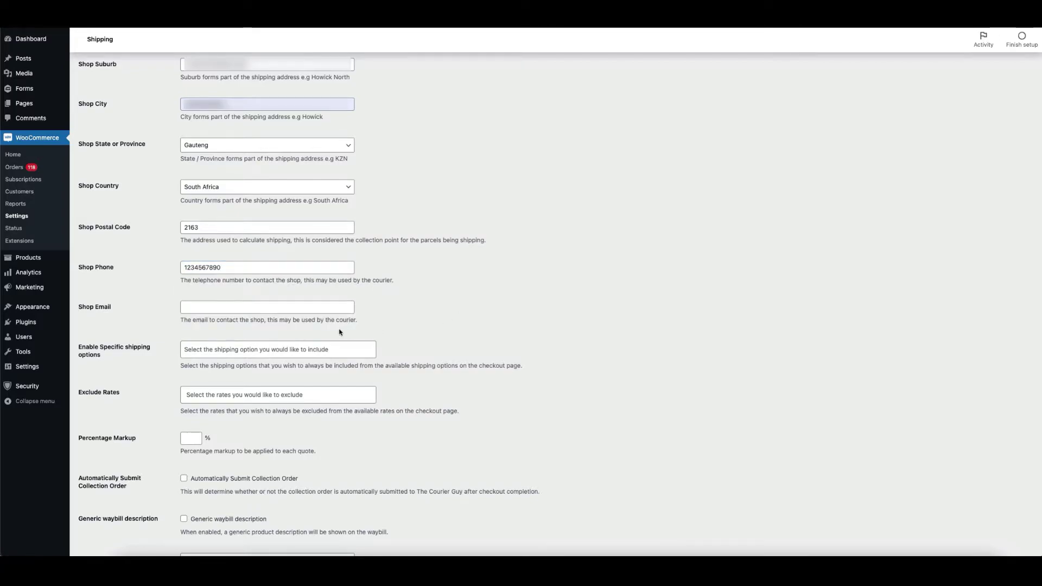
click(295, 313)
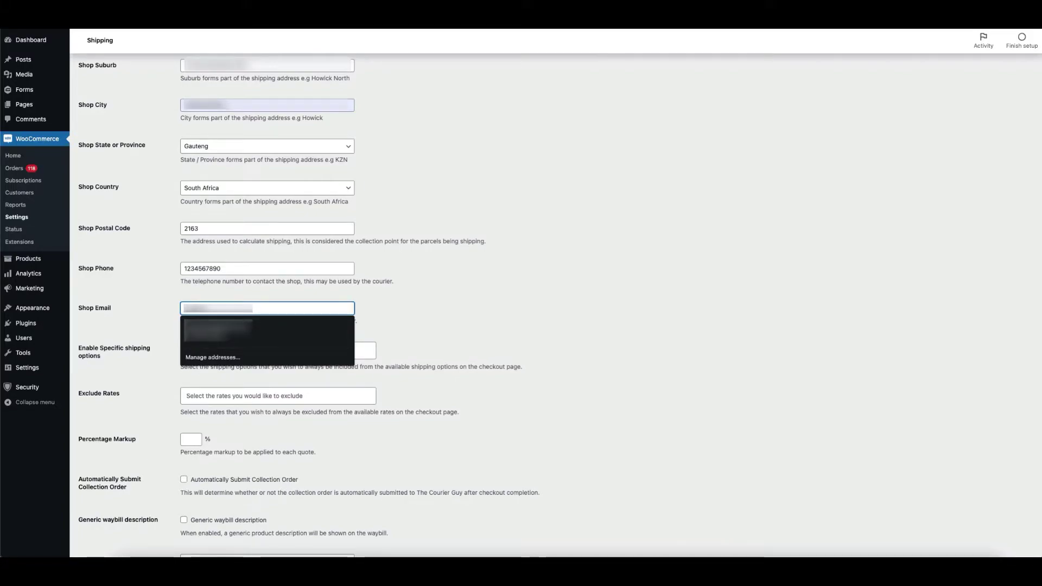
click(428, 305)
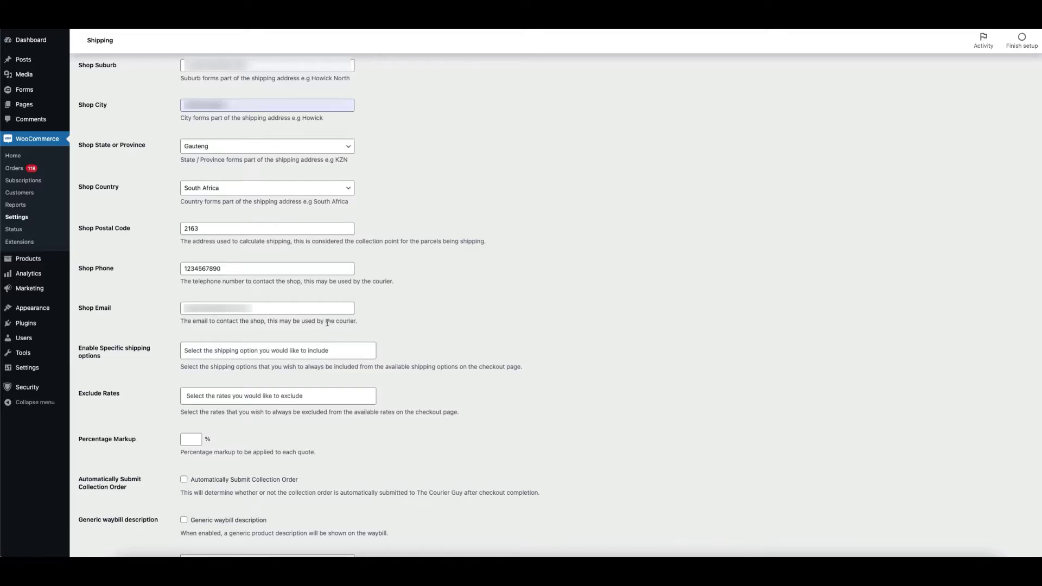
scroll(328, 306, down, 1)
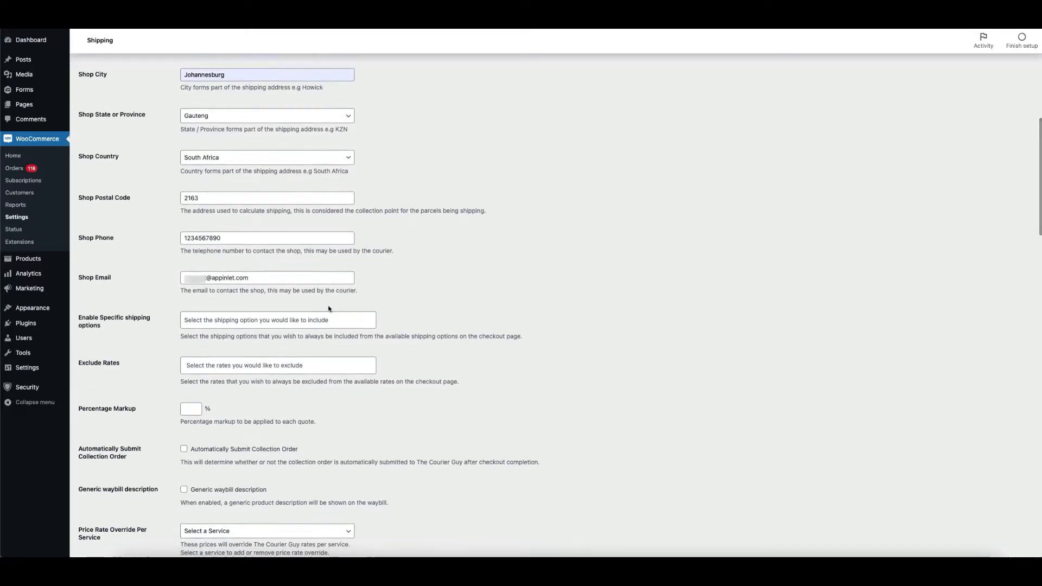
scroll(325, 307, down, 1)
- Leave the included shipping options empty, and add then remove ECO in Exclude Rates
click(315, 293)
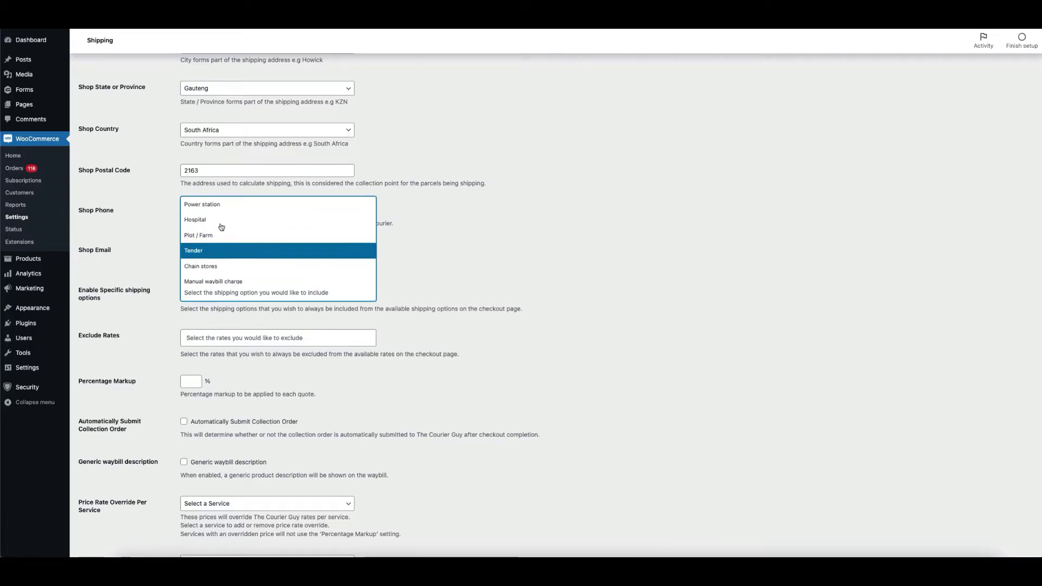
scroll(237, 232, down, 2)
scroll(241, 237, down, 3)
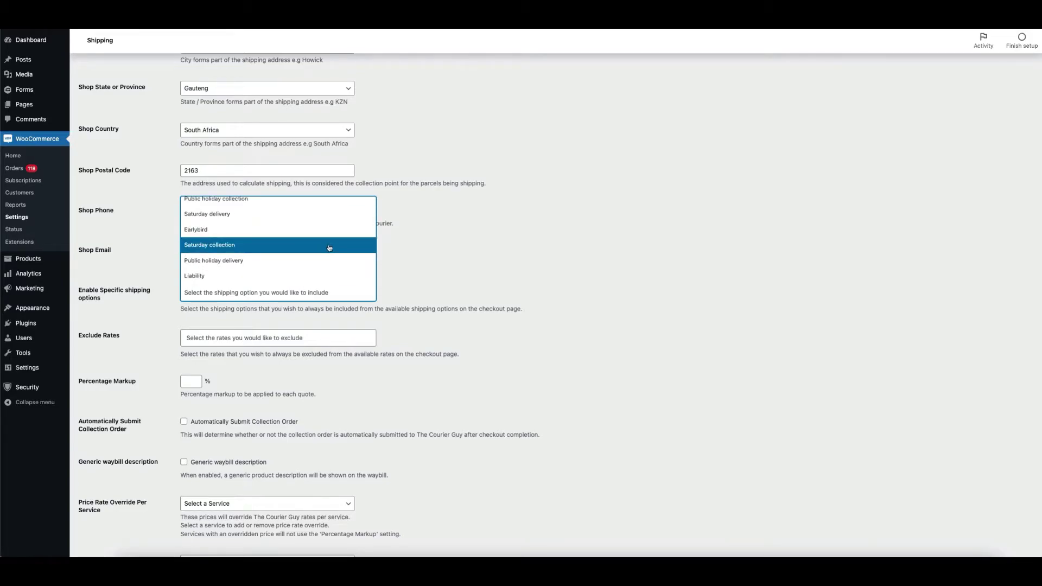
click(446, 273)
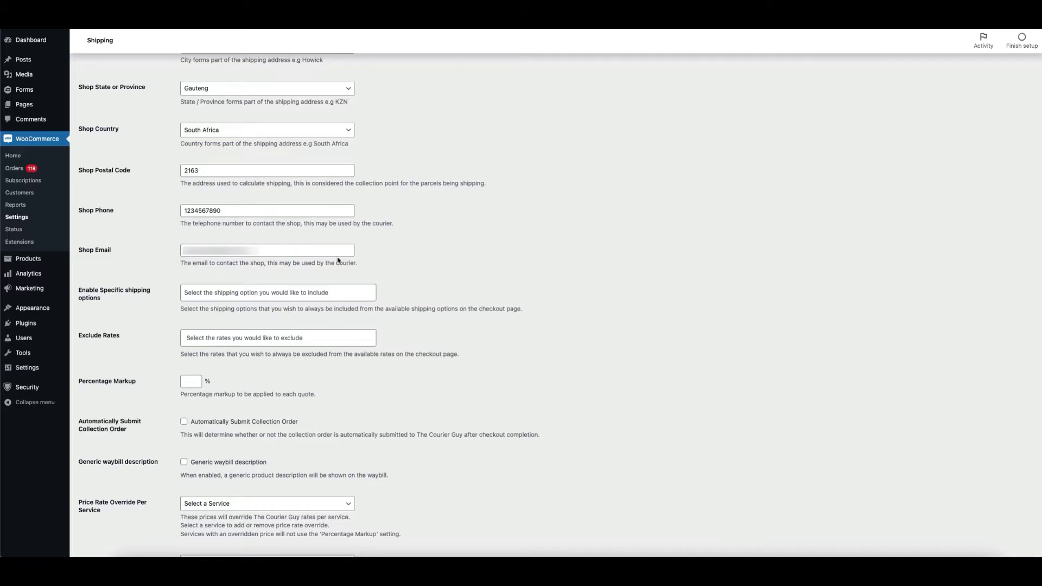
click(250, 337)
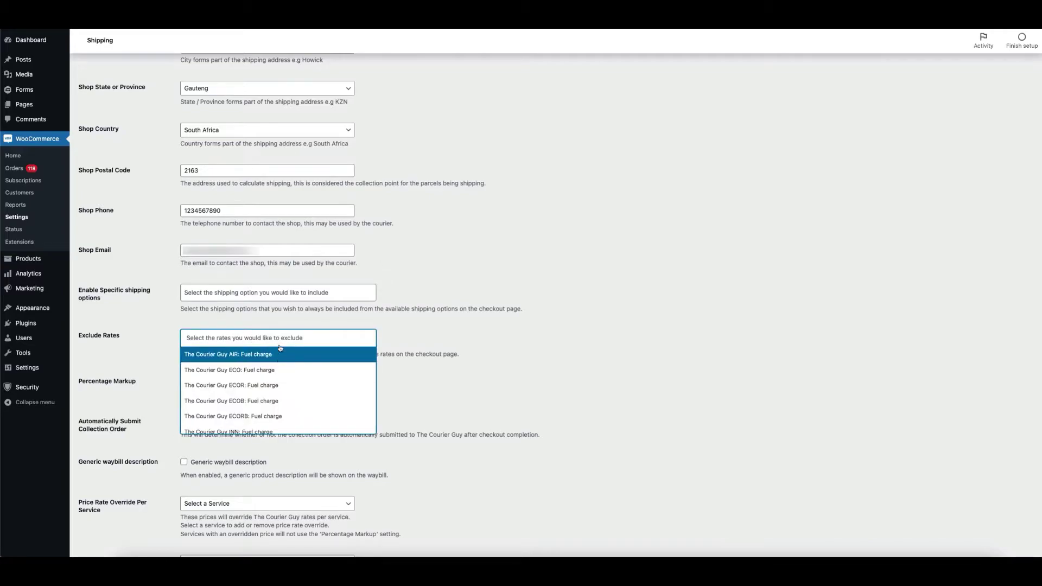
click(271, 366)
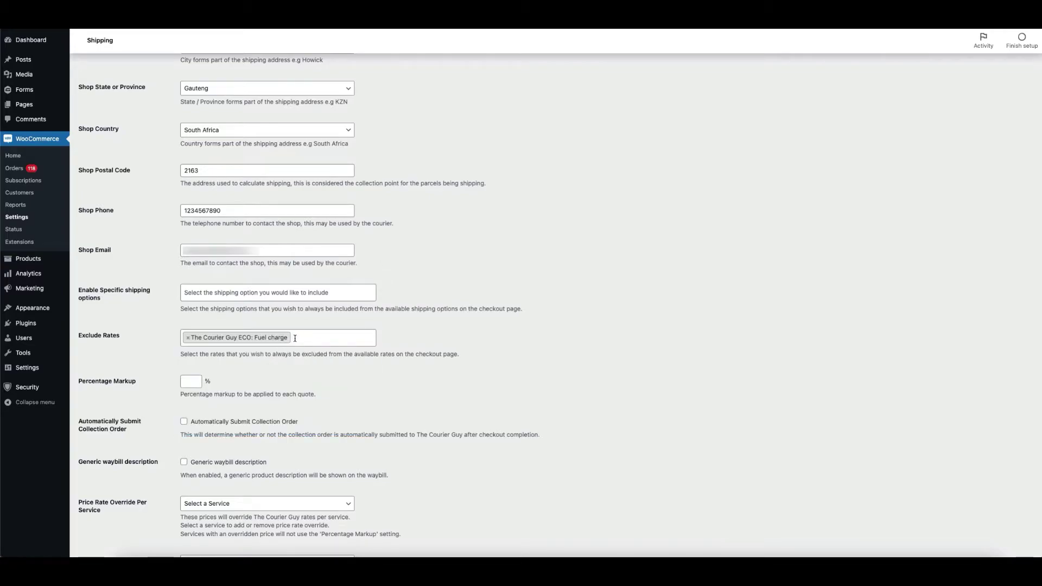
click(187, 337)
key(Return)
- Exclude the LLX, LSE, LSF, LSX, NFS, RIN, AIR, SDX and SPX fuel-charge rates
click(188, 337)
scroll(244, 380, down, 5)
click(256, 386)
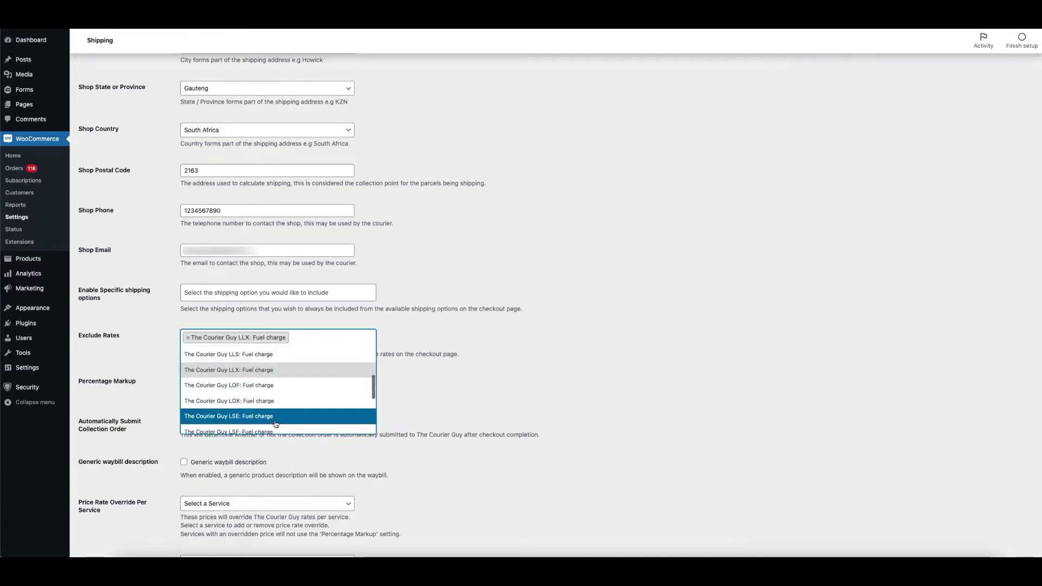
click(276, 416)
click(293, 424)
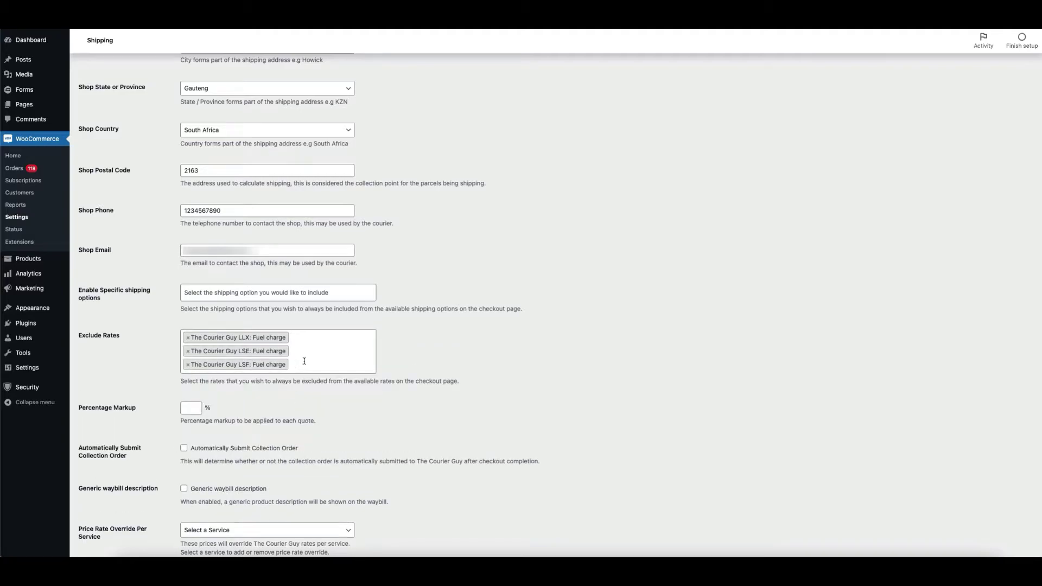
click(304, 361)
click(293, 423)
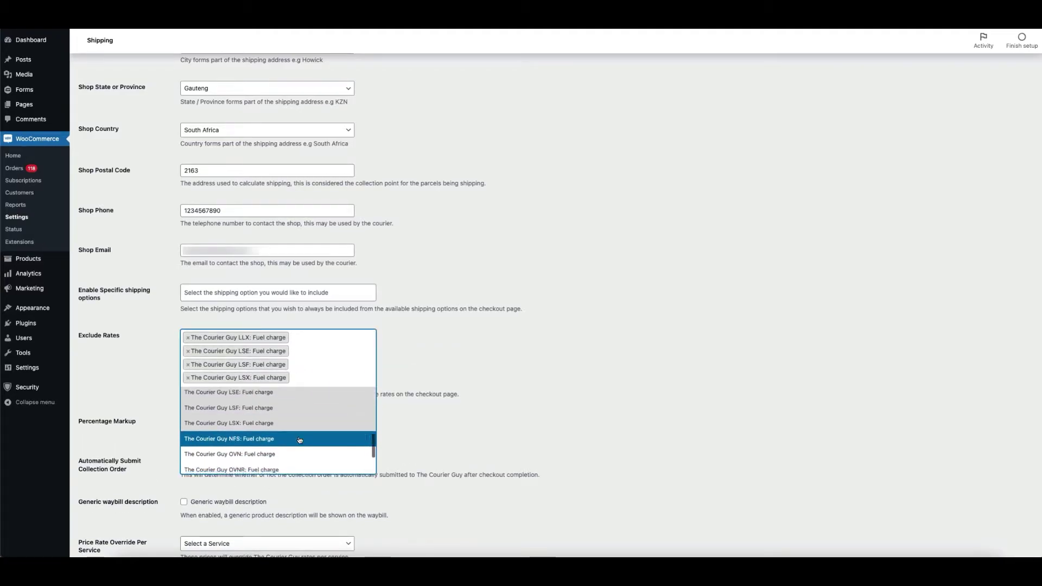
click(300, 440)
click(298, 443)
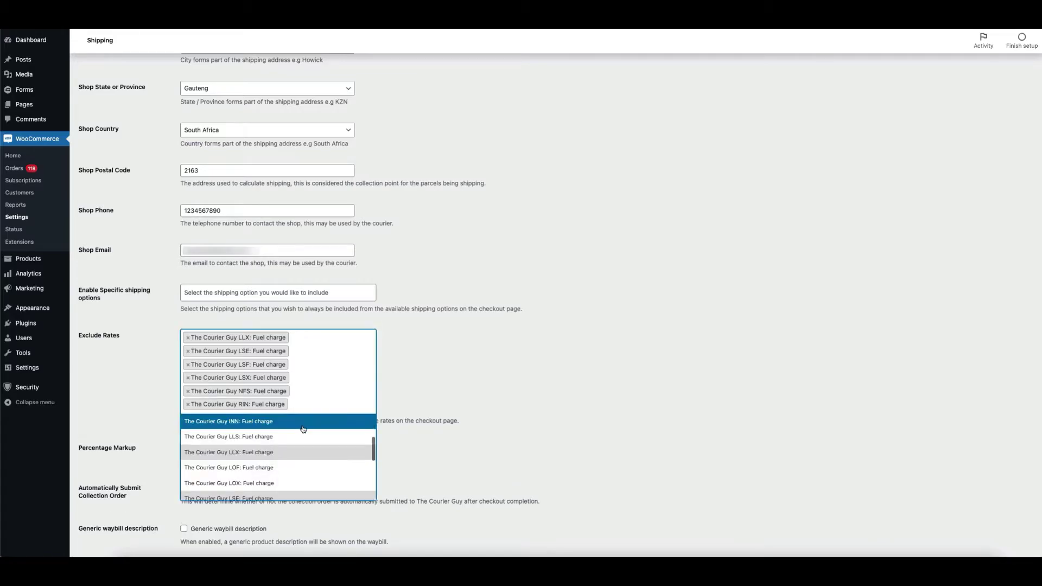
click(303, 481)
click(304, 465)
click(293, 496)
scroll(270, 468, down, 3)
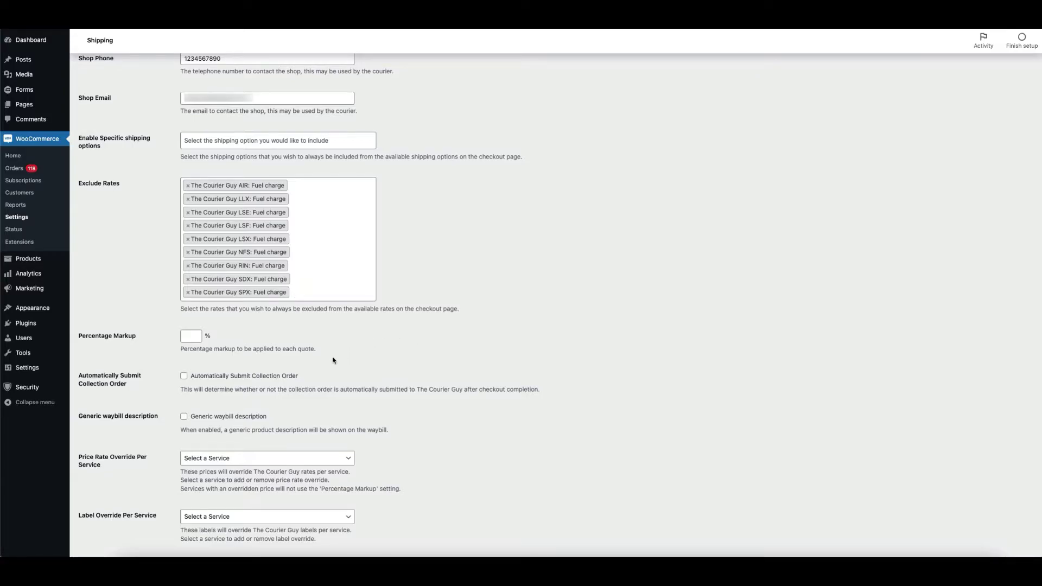
scroll(327, 359, down, 3)
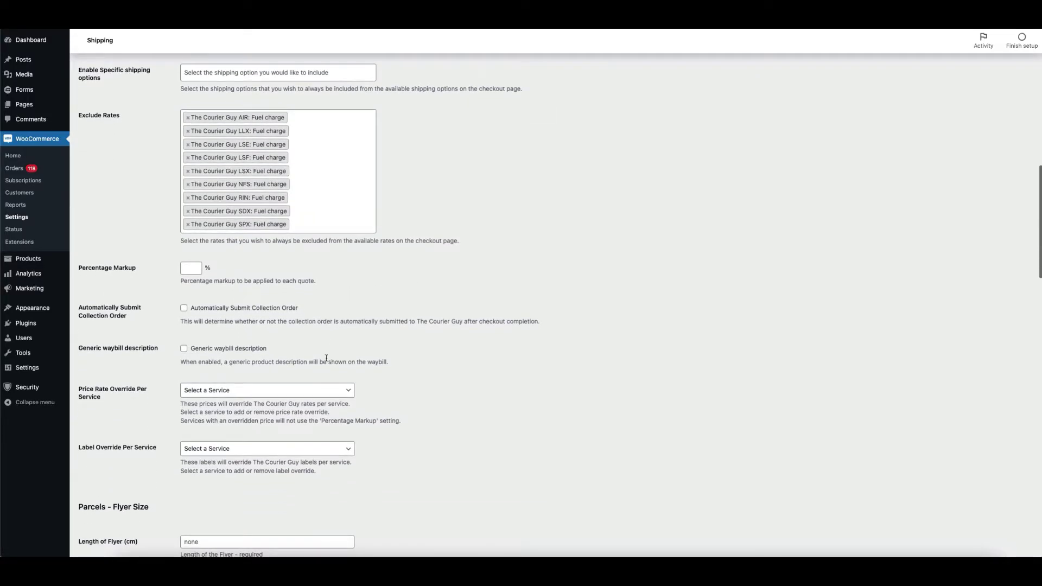
scroll(326, 359, down, 2)
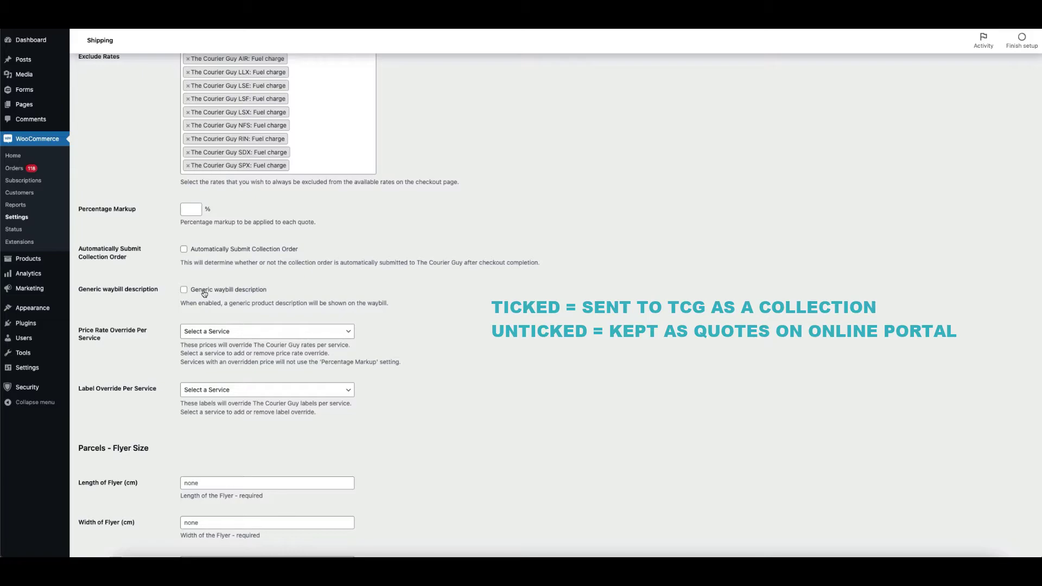
click(202, 291)
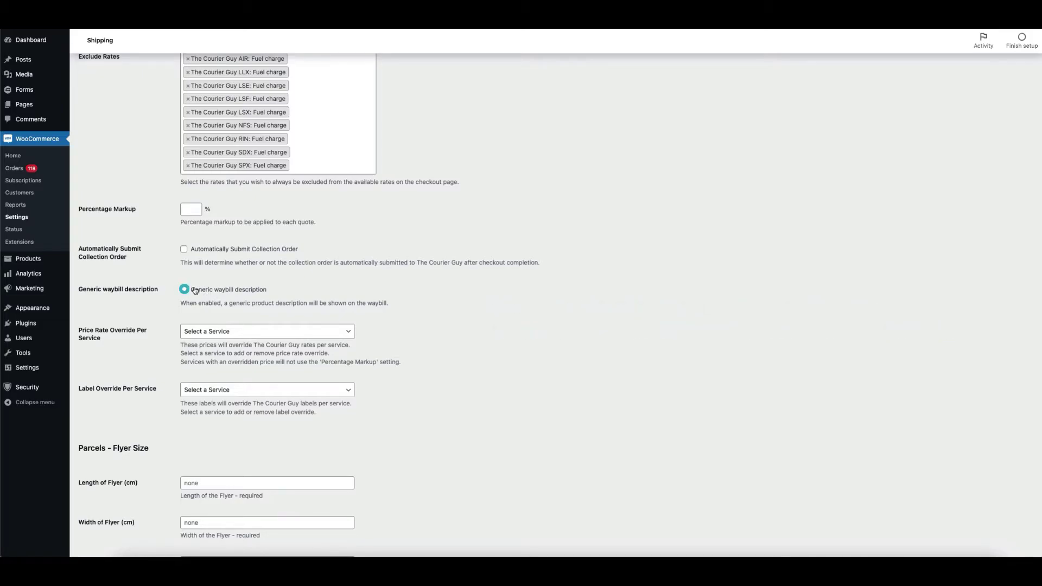
click(185, 290)
- Set the flyer size to 40 cm long, 30 cm wide and 18 cm high
scroll(255, 285, down, 4)
scroll(237, 287, down, 3)
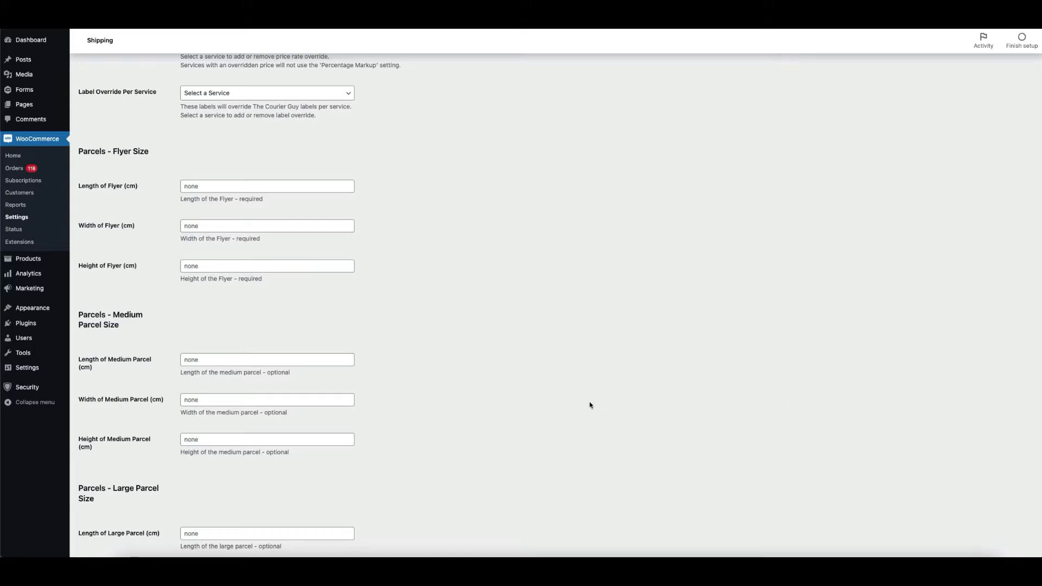
click(265, 187)
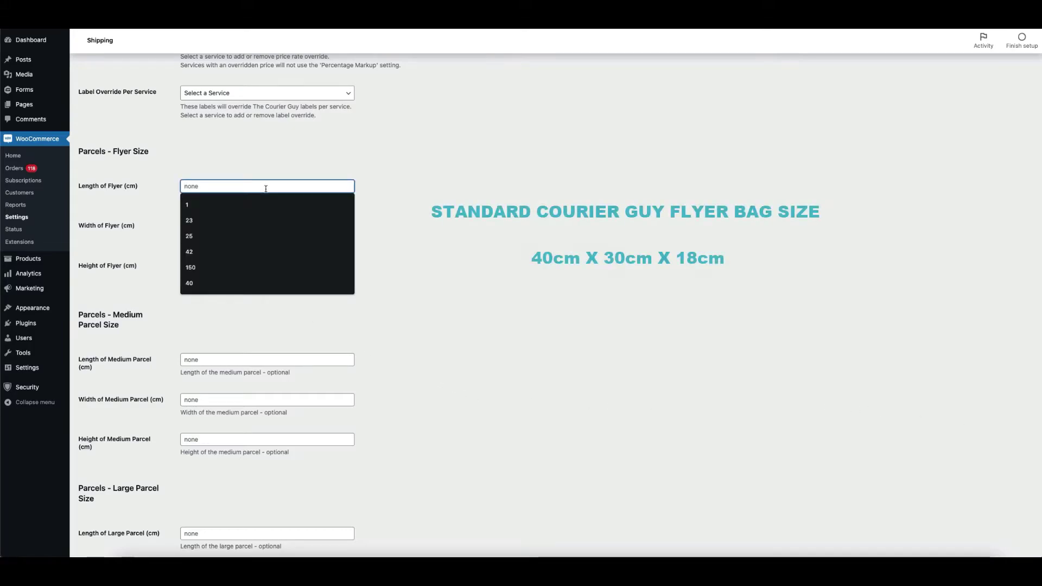
text(40)
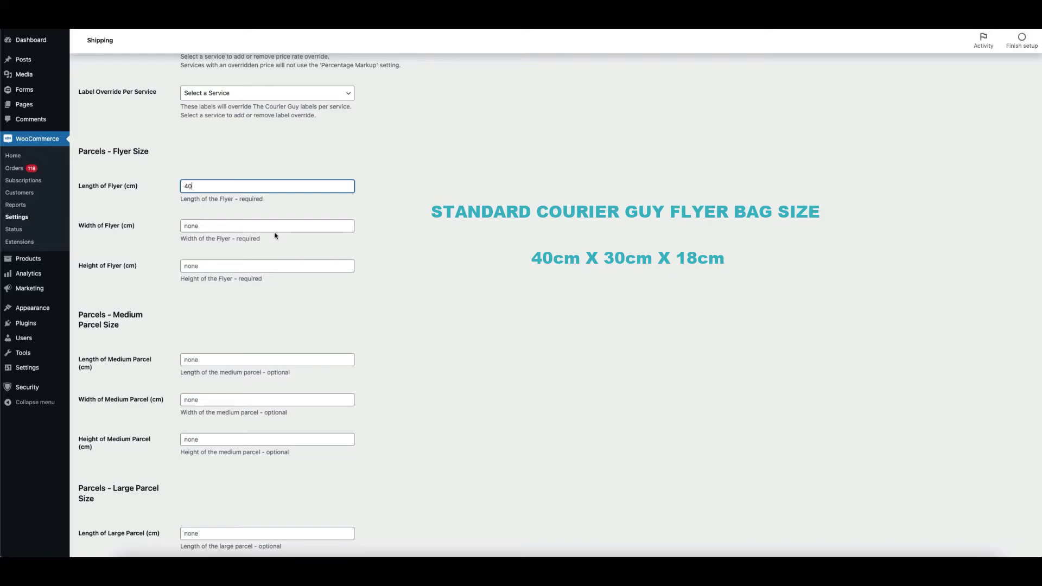
click(275, 228)
text(30)
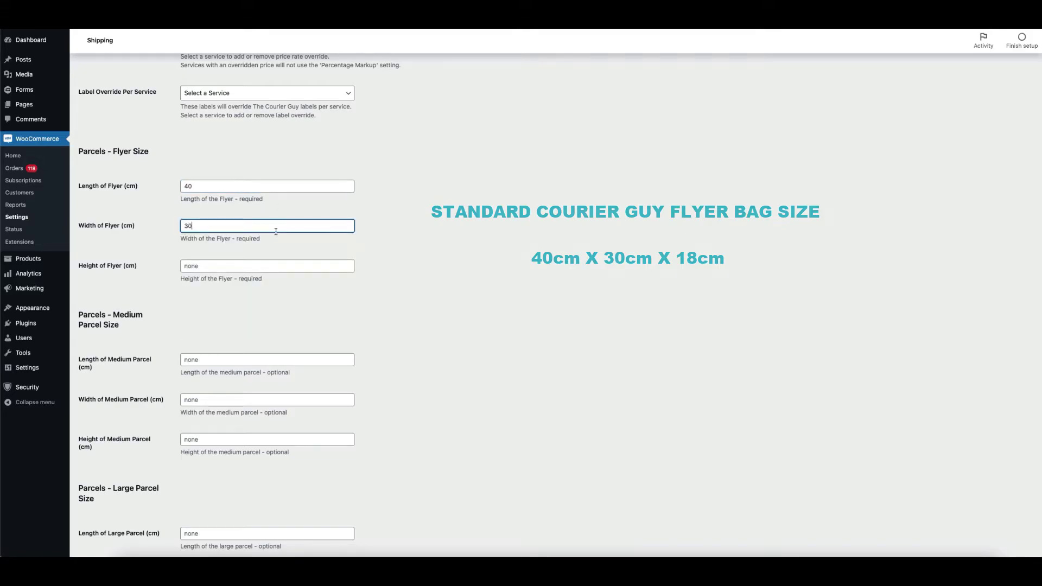
click(269, 266)
text(18)
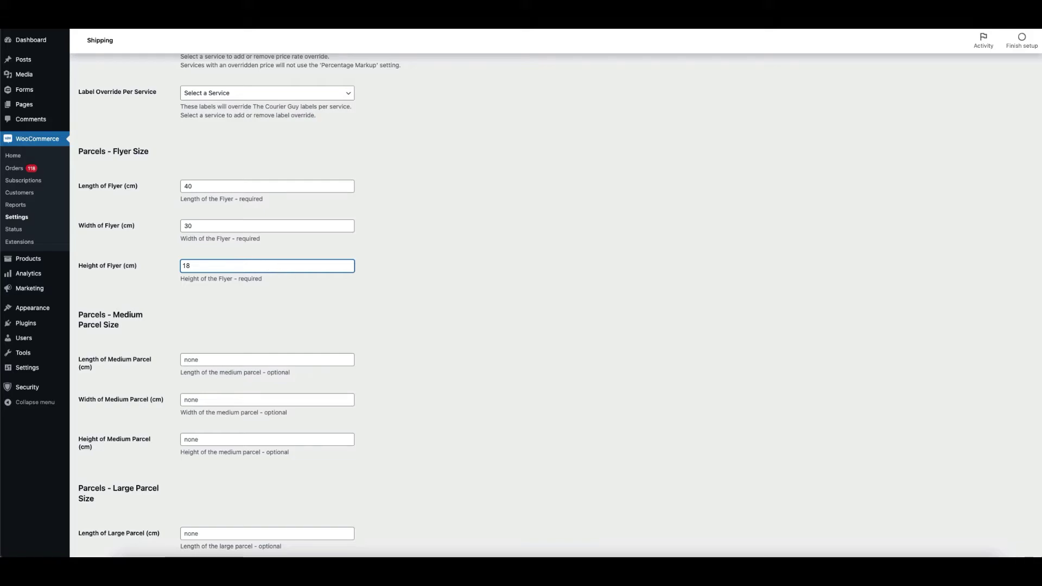
- Set the medium parcel to length 50, width 40 and height 25
click(252, 365)
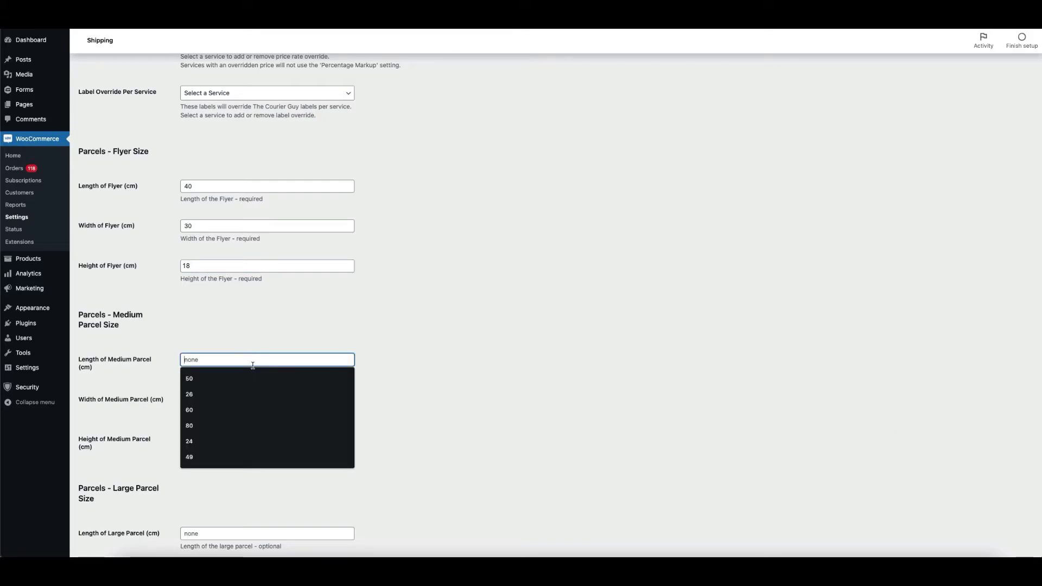
click(253, 378)
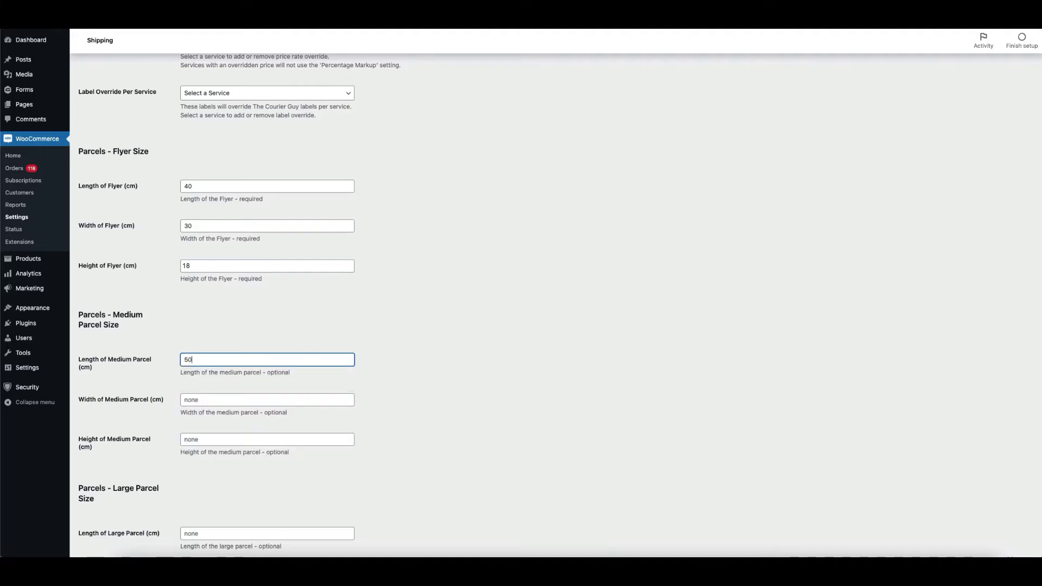
click(265, 401)
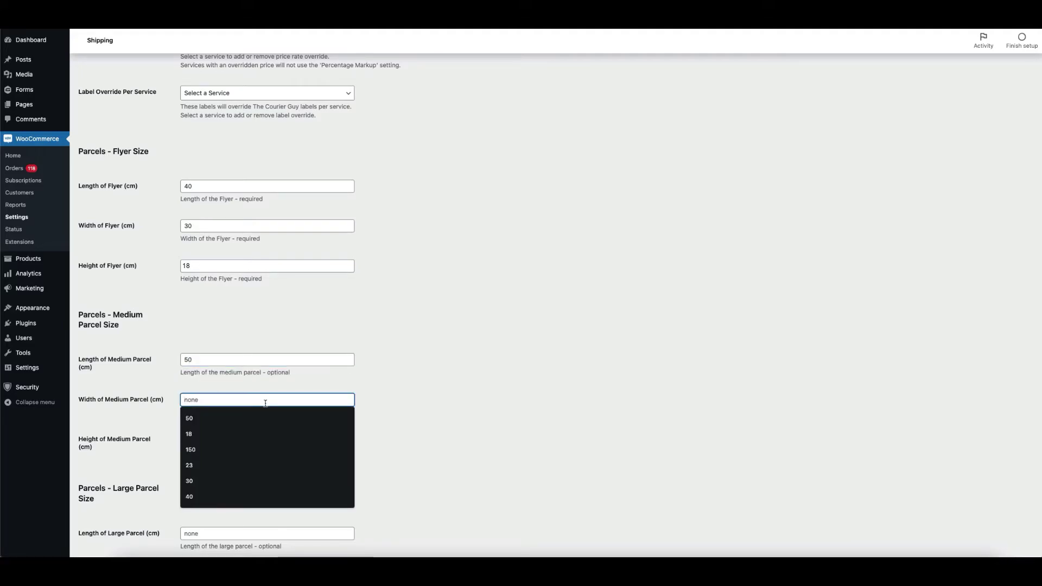
text(40)
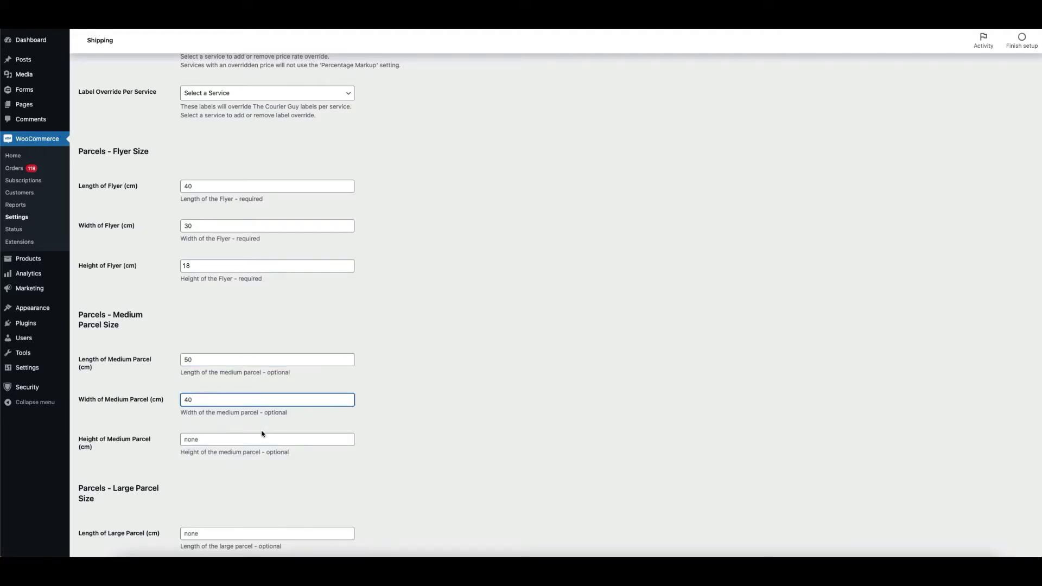
click(255, 439)
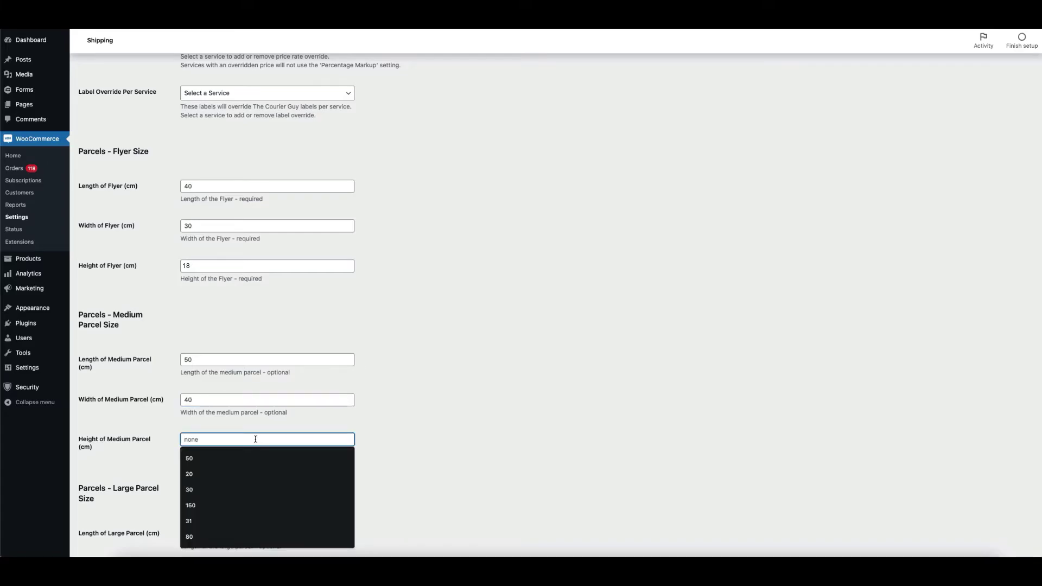
text(25)
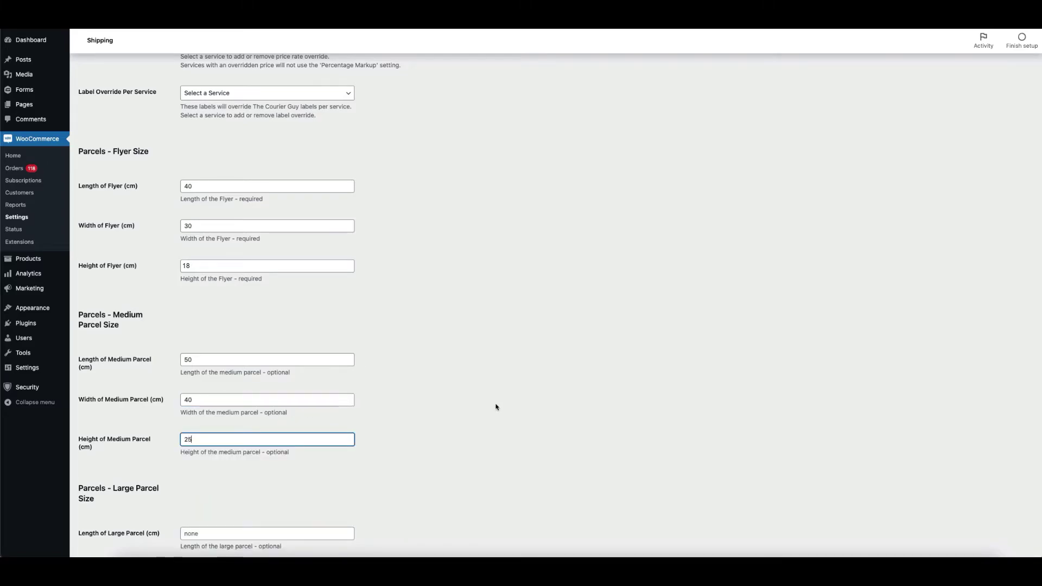
scroll(495, 406, down, 5)
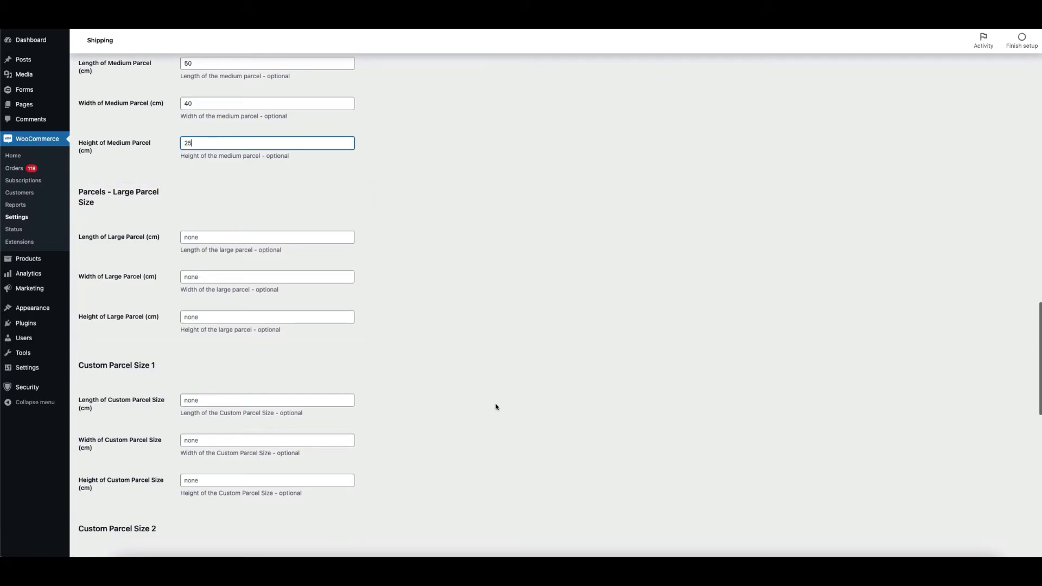
scroll(496, 407, down, 8)
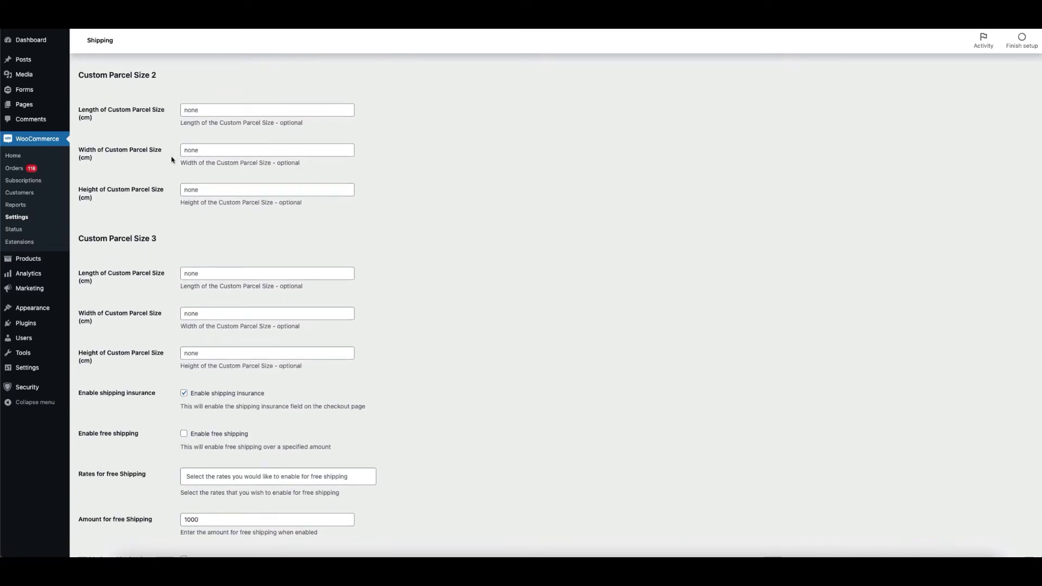
scroll(230, 211, down, 3)
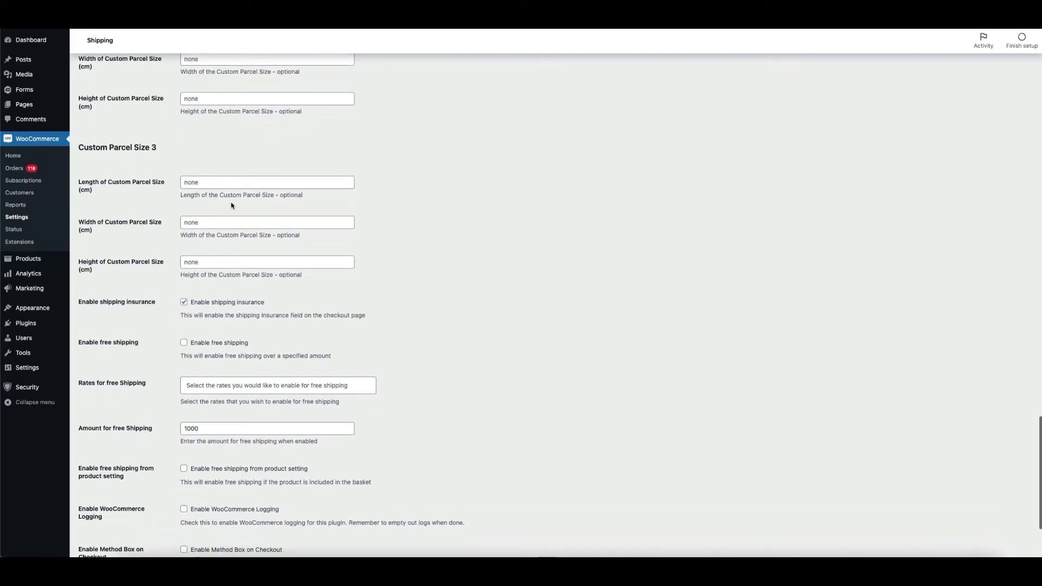
scroll(230, 200, down, 2)
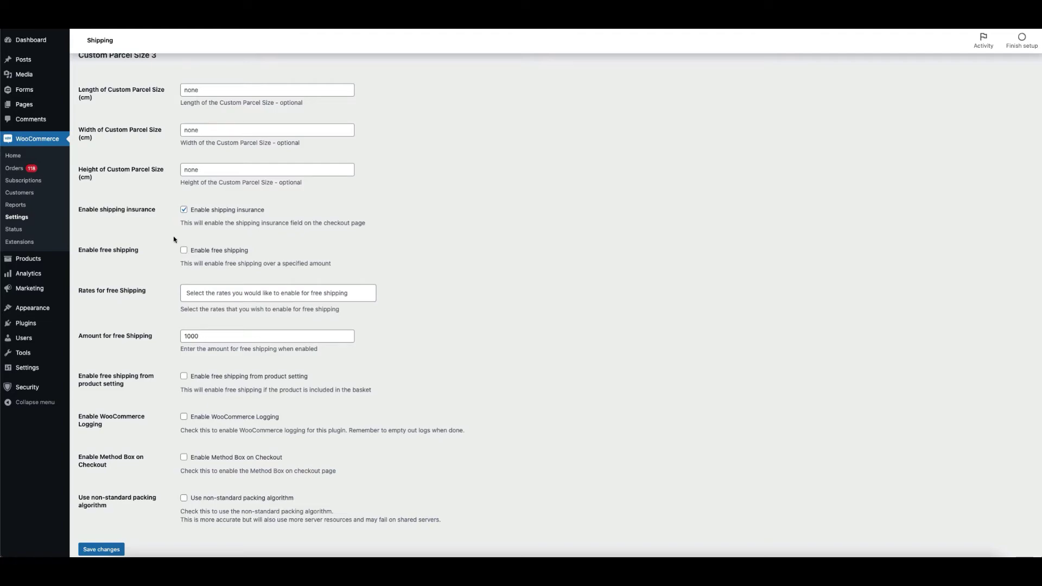
- Tick Enable free shipping and add ECO, ECOR, ECOB and ECORB Fuel charge to free-shipping rates
click(184, 250)
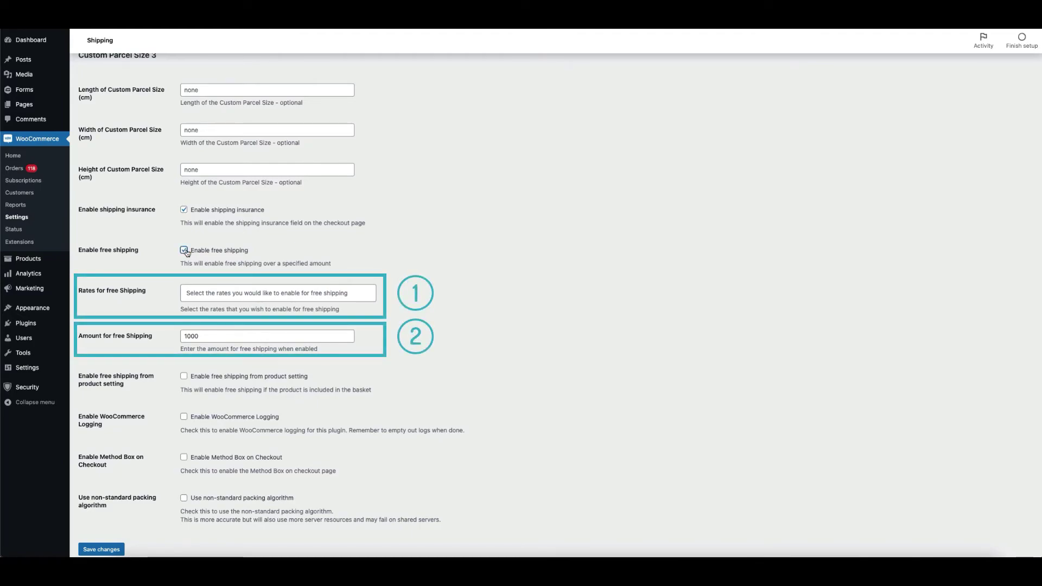
click(282, 289)
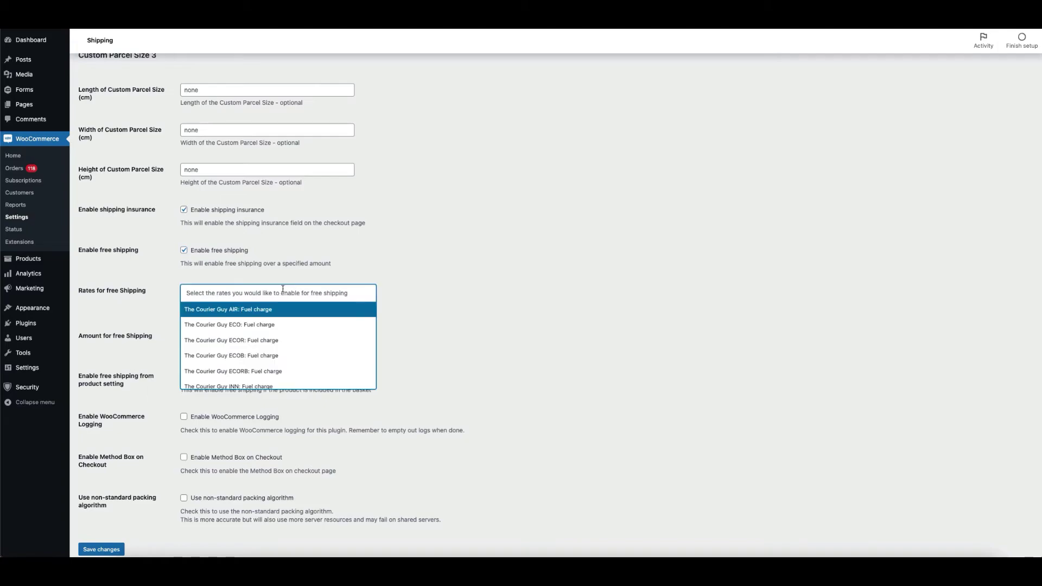
click(266, 325)
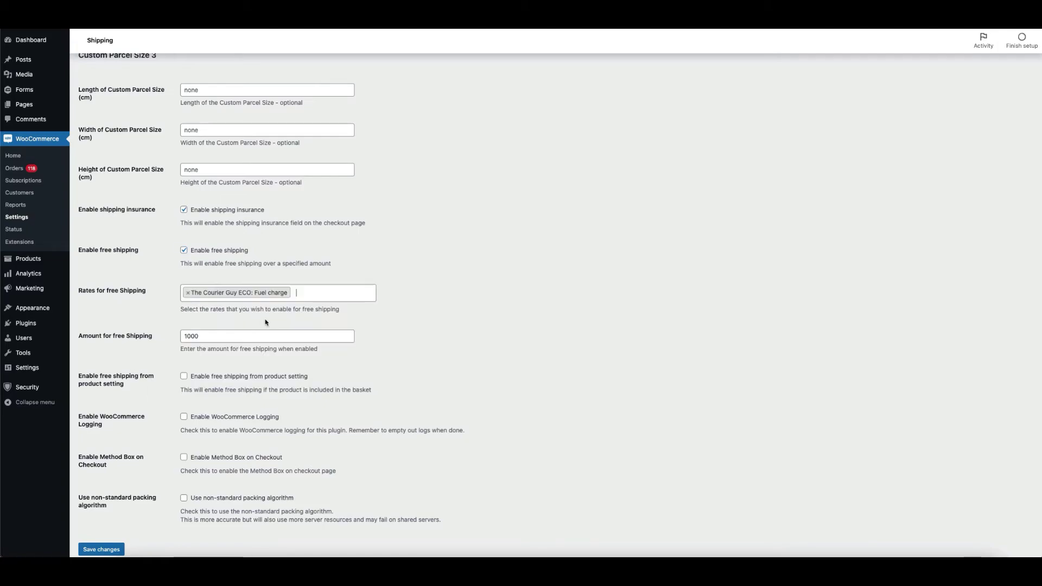
click(292, 293)
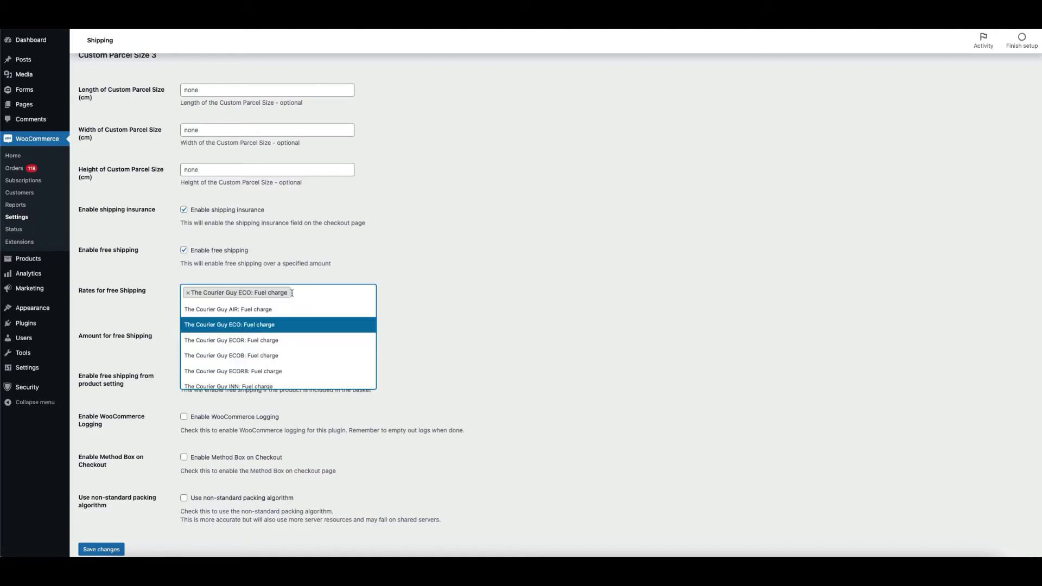
click(293, 345)
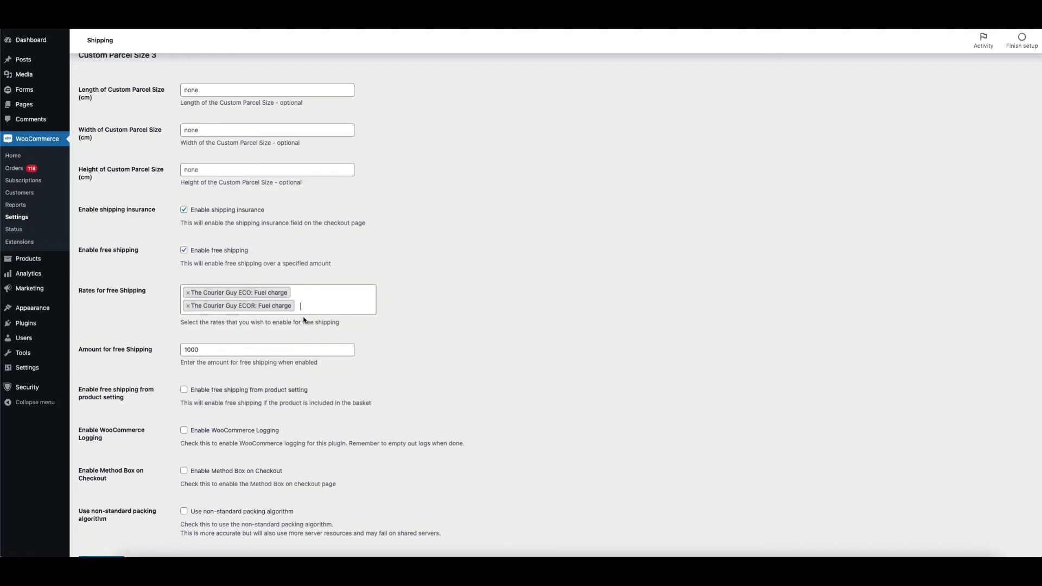
click(308, 304)
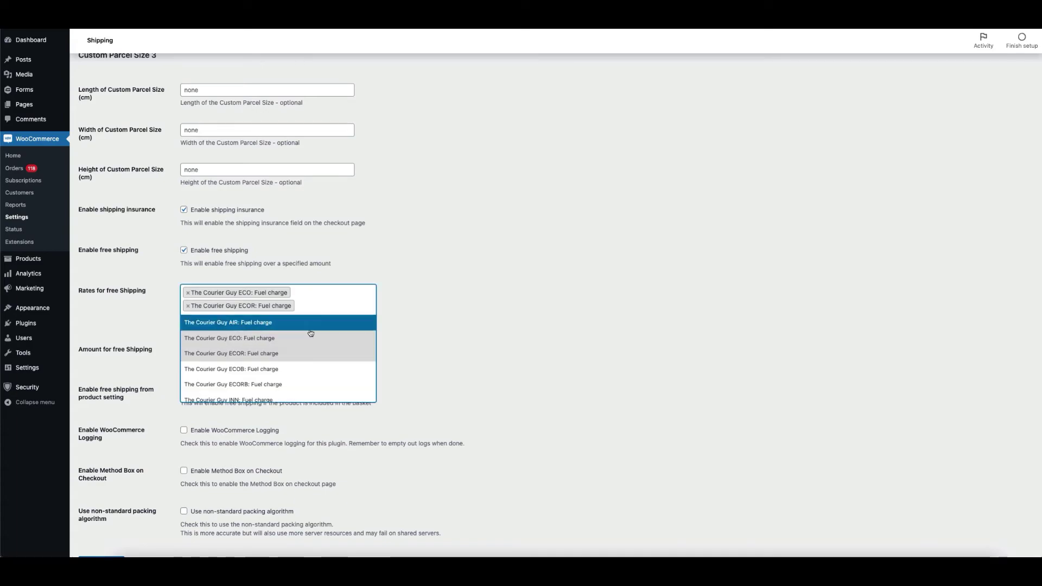
click(309, 368)
click(317, 303)
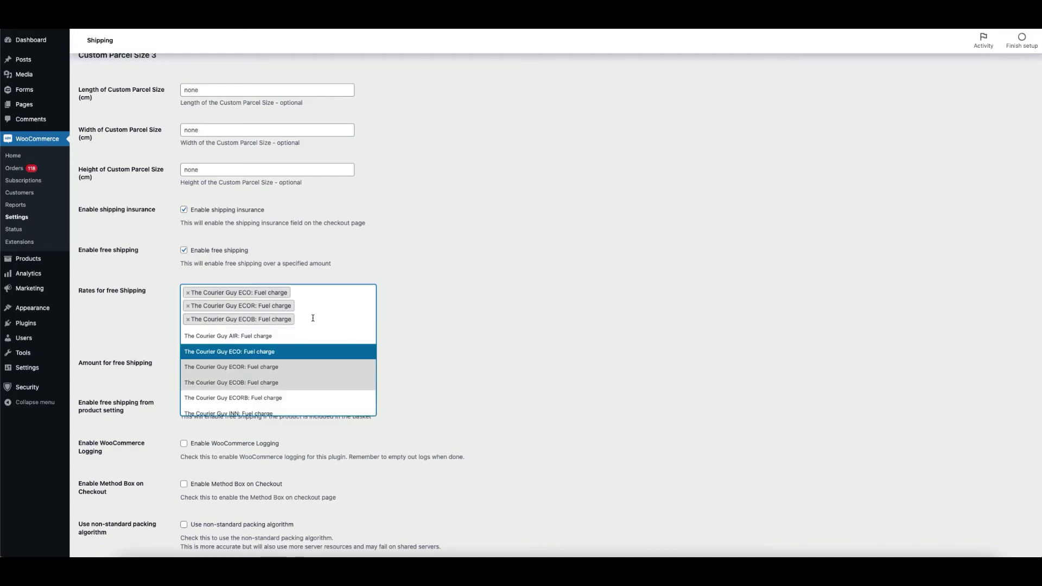
click(311, 398)
key(Tab)
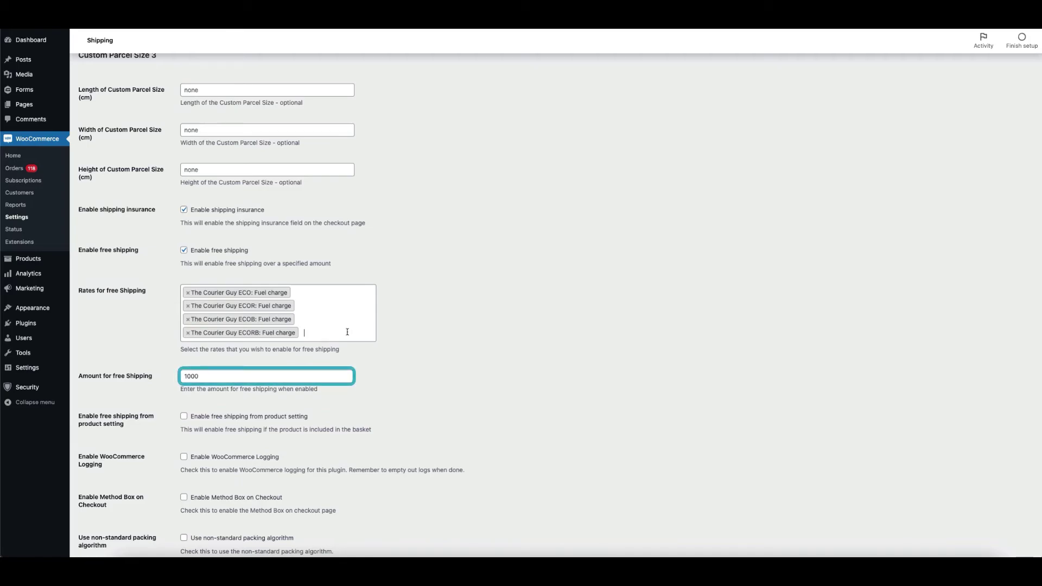
scroll(347, 331, down, 1)
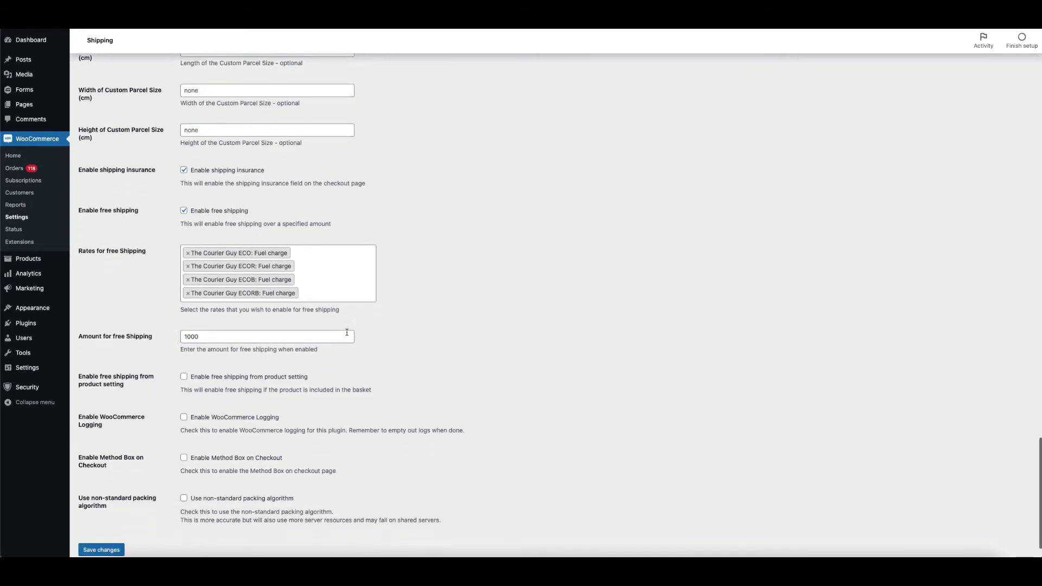
scroll(347, 332, down, 1)
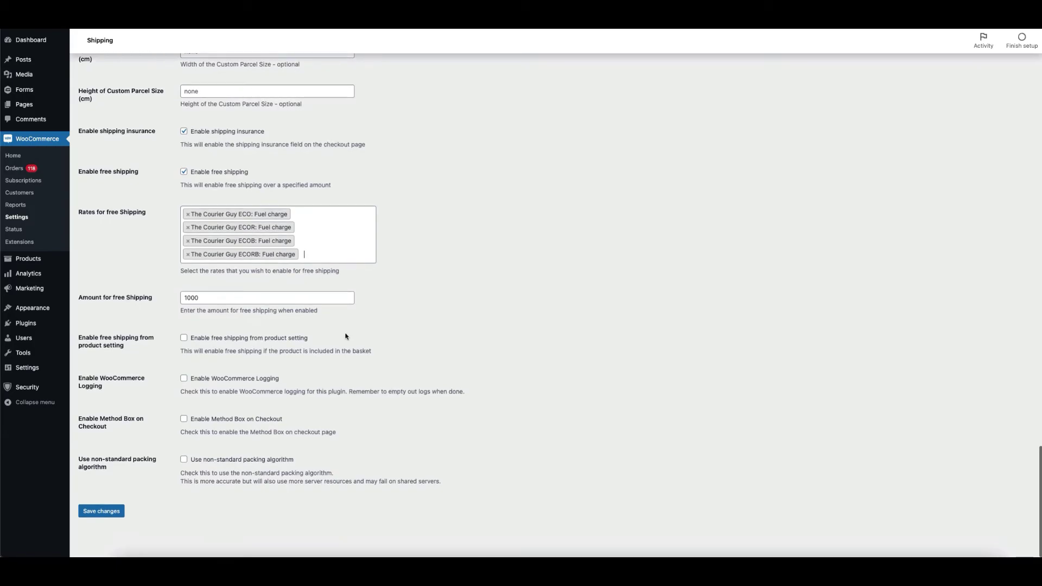
scroll(345, 336, up, 1)
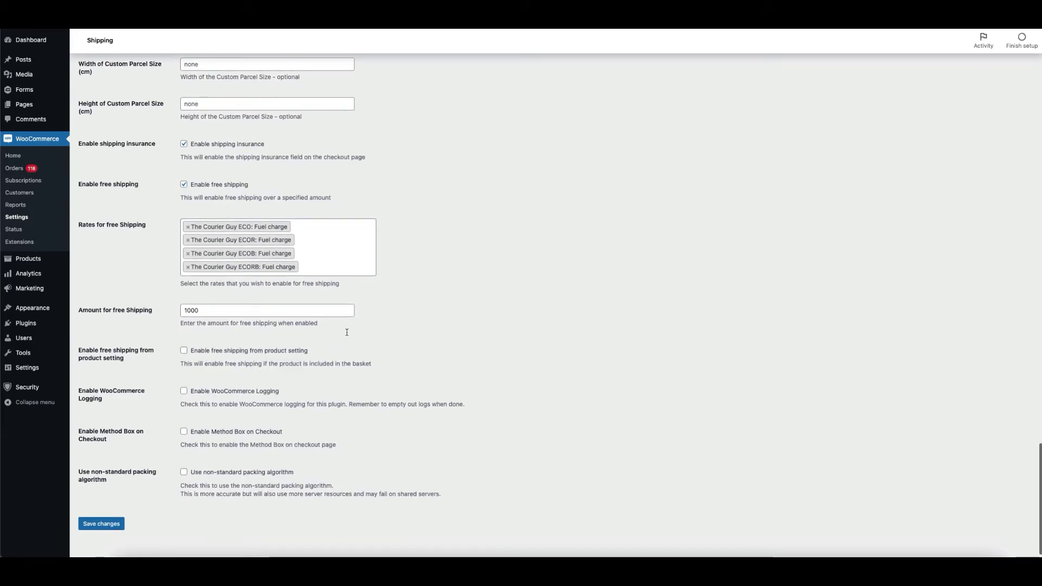
key(Tab)
scroll(347, 335, down, 1)
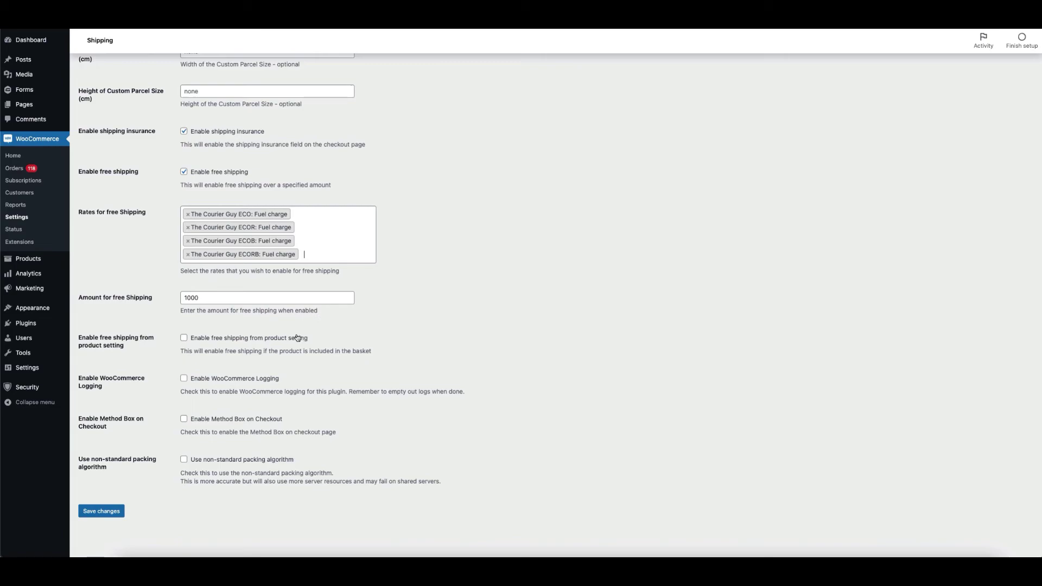
key(Tab)
key(Tab)
key(Tab)
key(Tab)
click(260, 331)
click(100, 460)
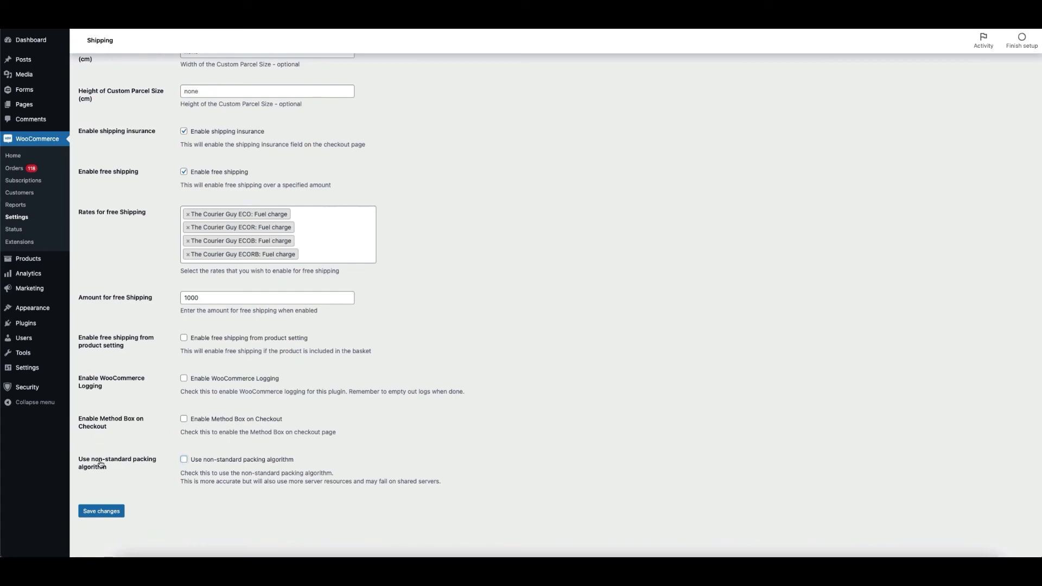